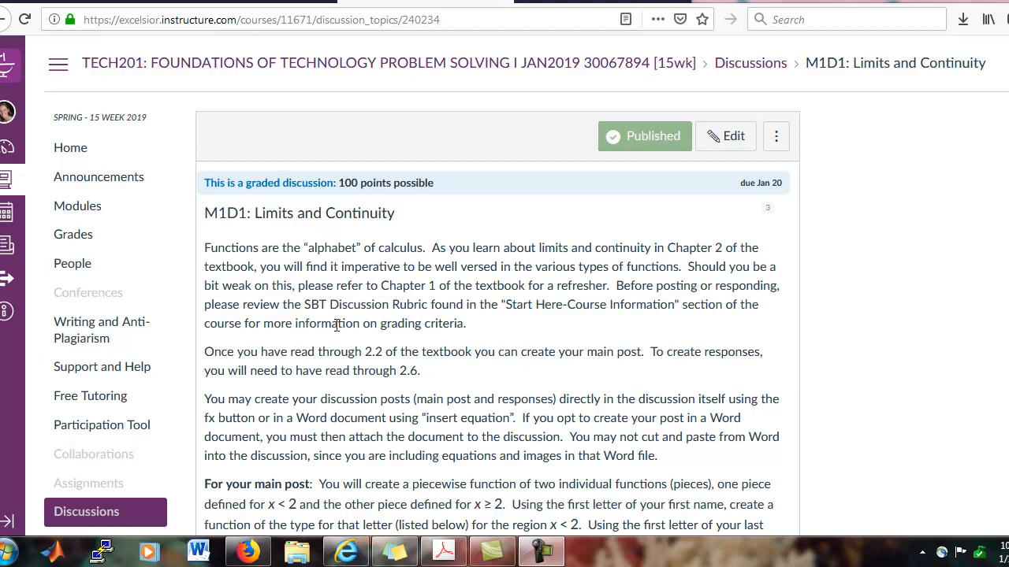
- Switch to the Desmos calculator, try graphing y = x^2 as a sample expression, and delete it
scroll(1001, 246, "down", 8)
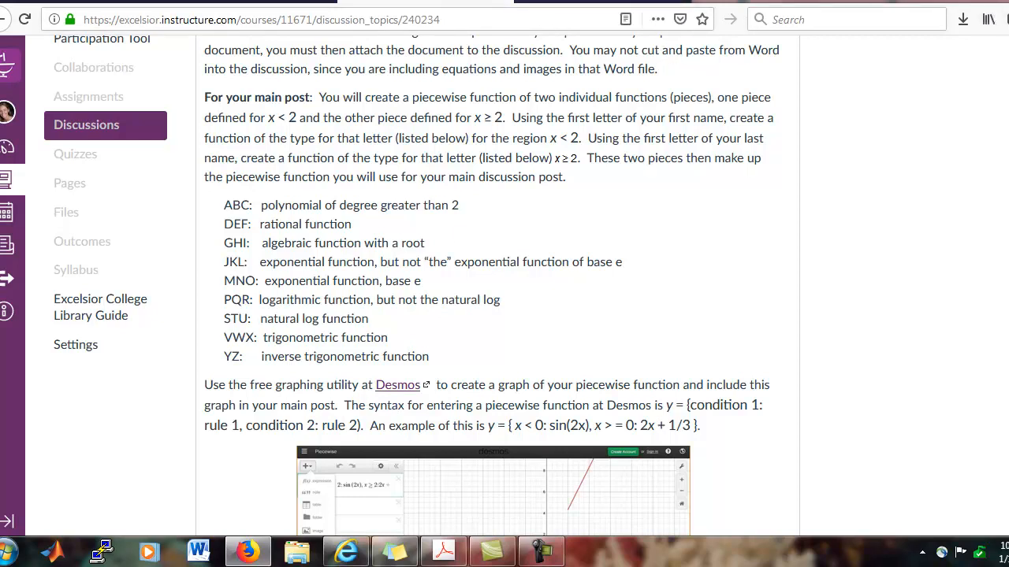
left_click(585, 2)
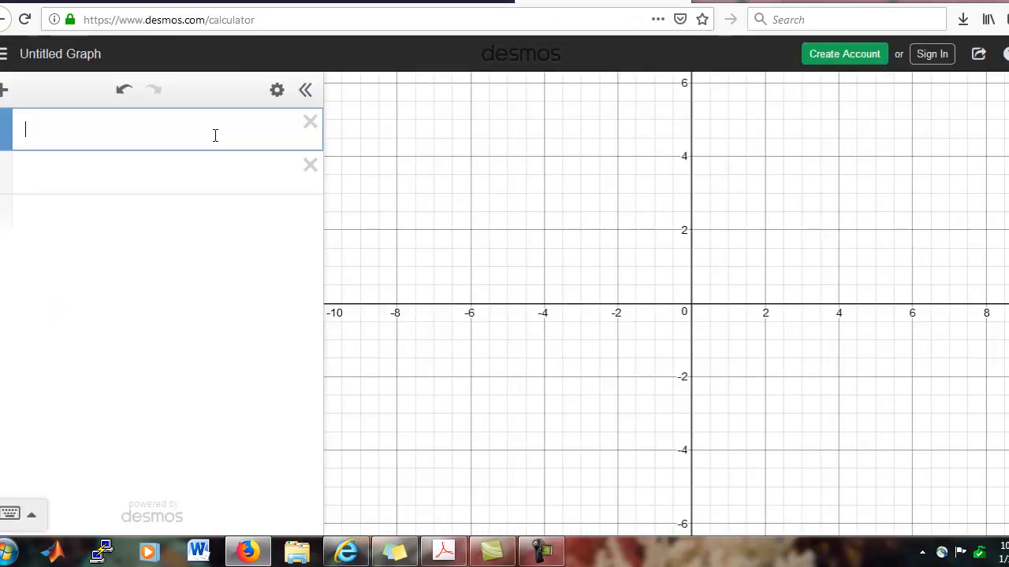
type("y=x")
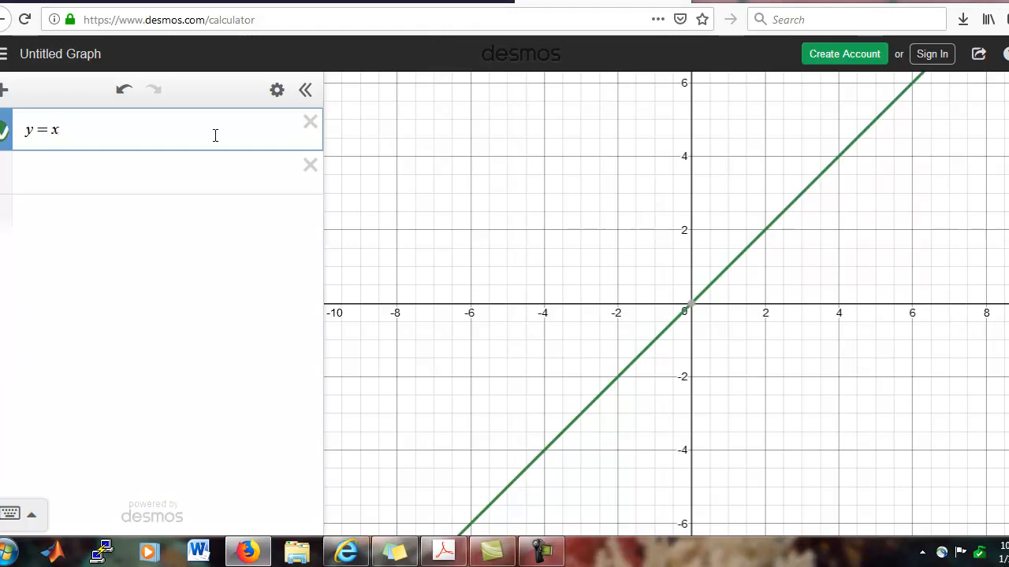
type("^2")
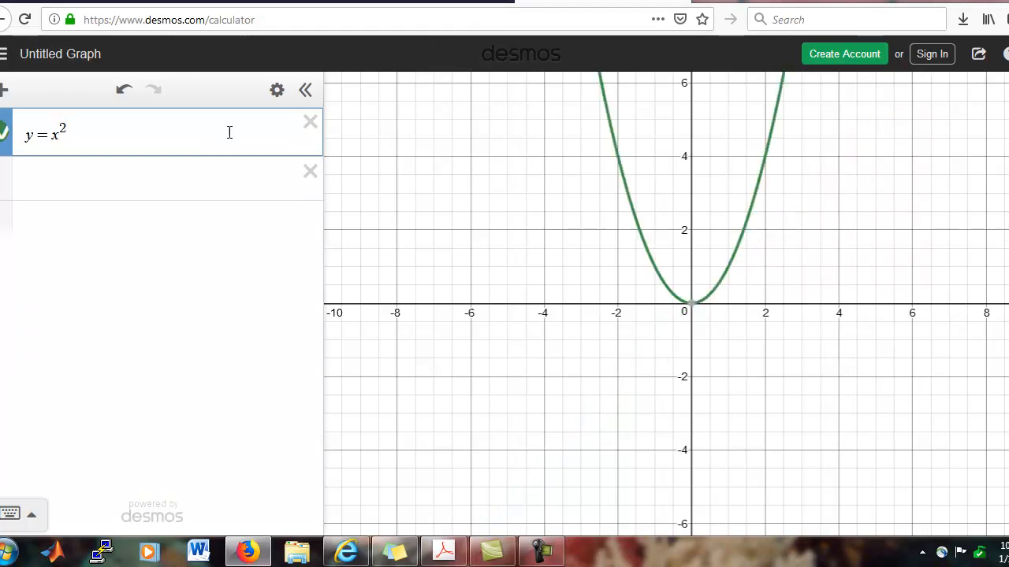
left_click(310, 125)
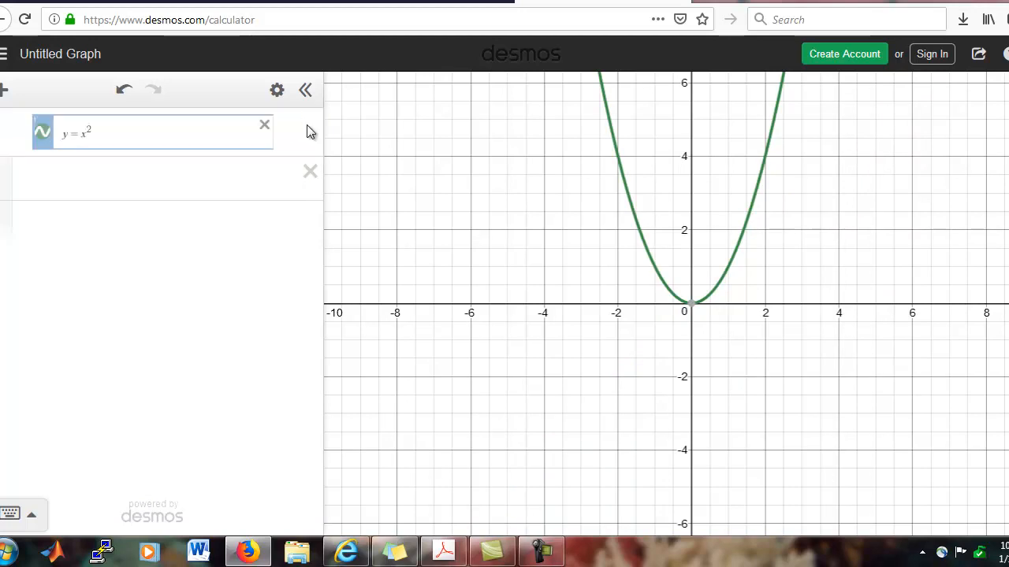
- Copy the example piecewise function from the discussion into Desmos and enclose it in braces: y = {x < 0: sin(2x), x >= 0: 2x + 1/3}
left_click(391, 4)
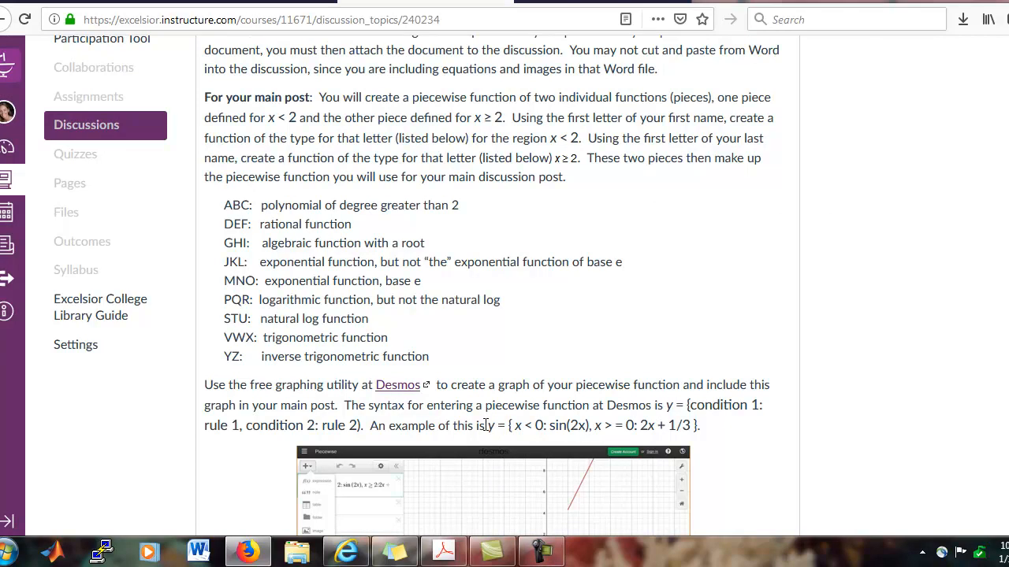
left_click_drag(487, 425, 698, 423)
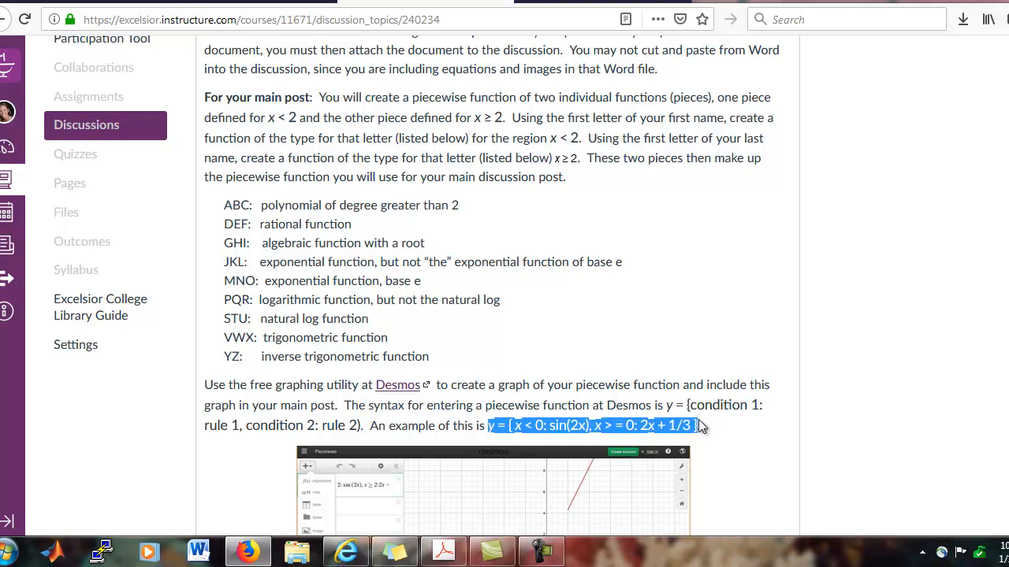
left_click(561, 5)
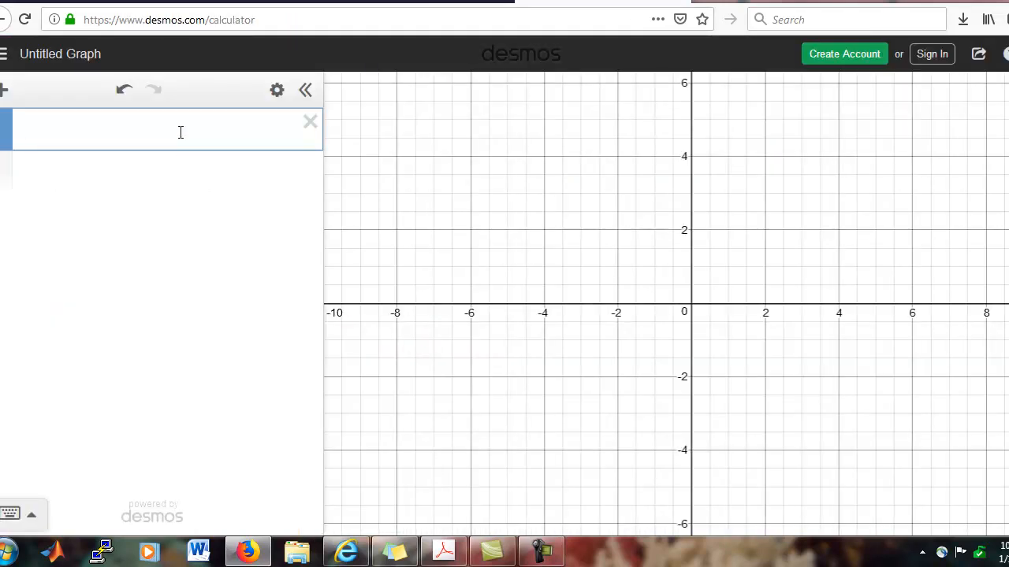
type("y = x < 0: sin(2x), x > = 0: 2x + 1/3")
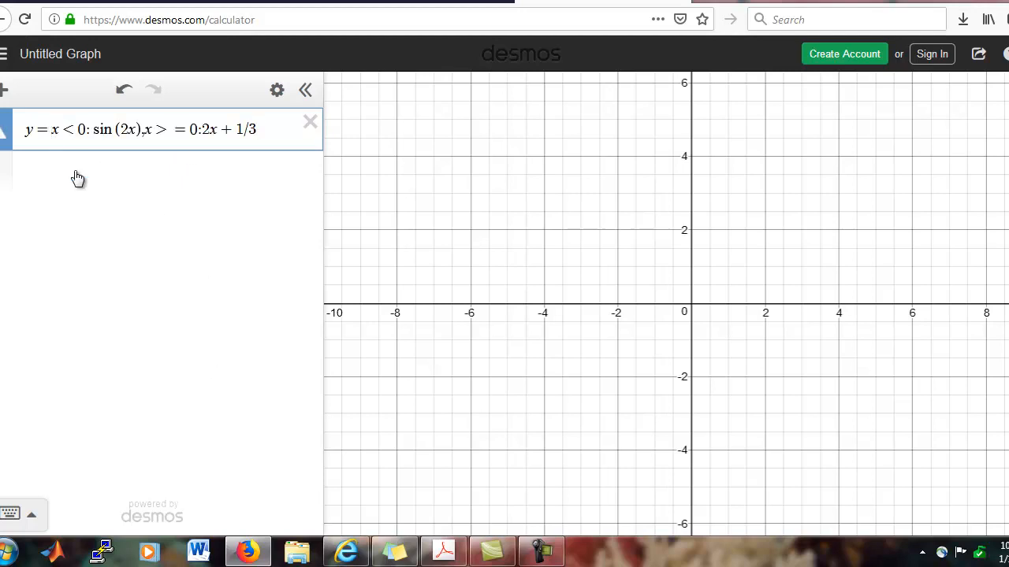
type("{")
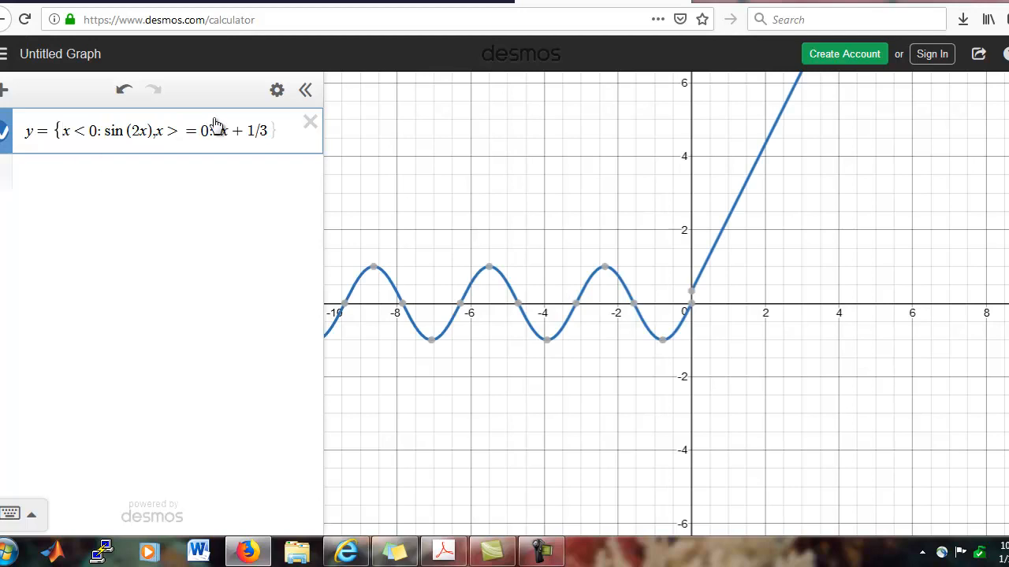
left_click(271, 133)
type("}")
- Change the first piece of the function to the condition x < 2 with the rule x^3 + 1
double_click(93, 129)
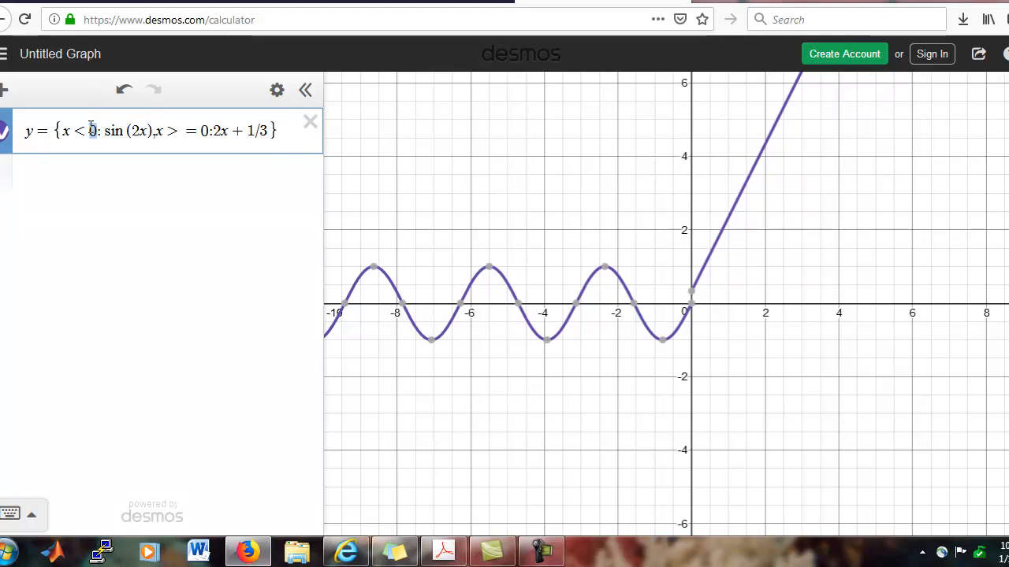
type("2")
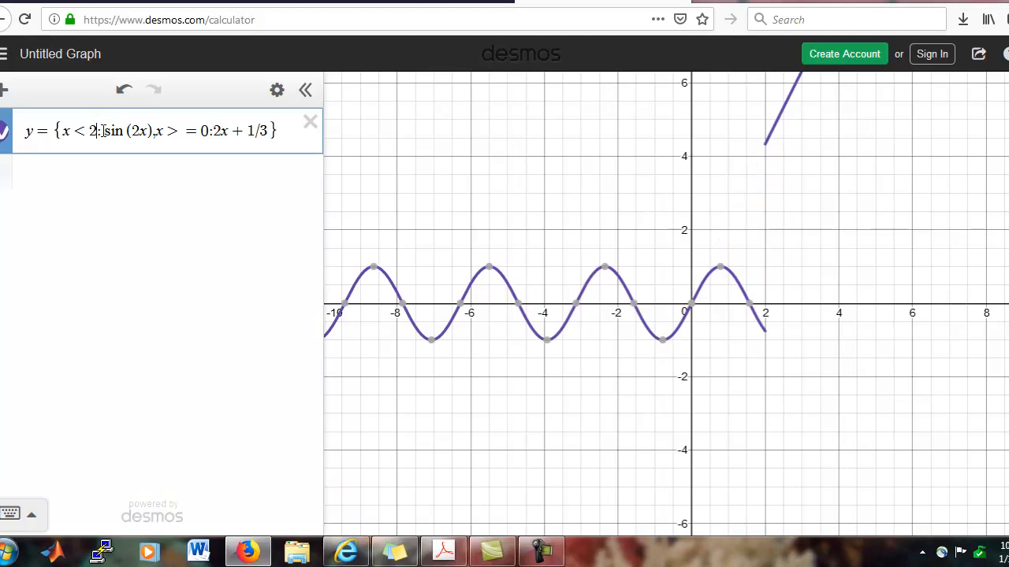
left_click_drag(102, 131, 155, 131)
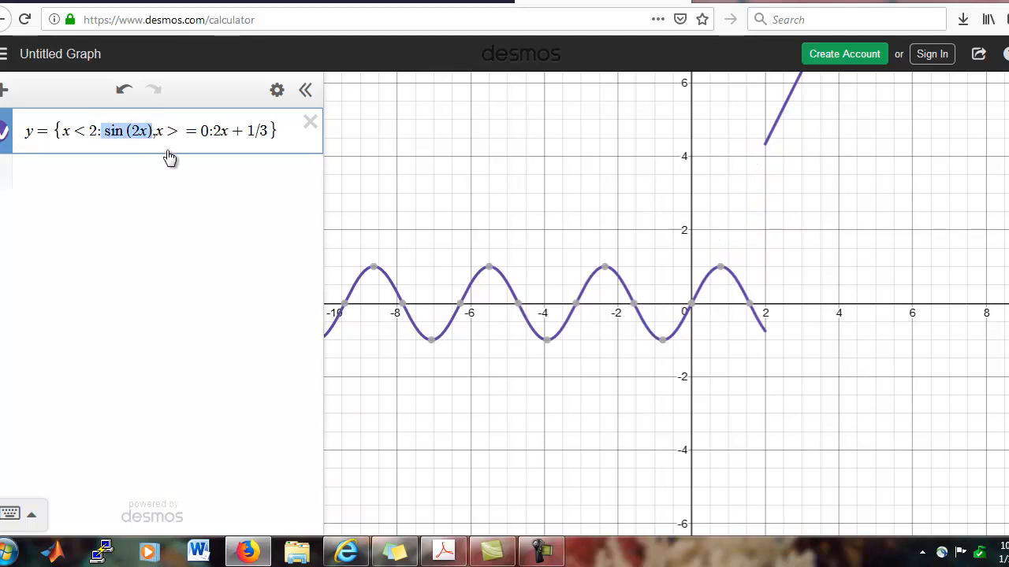
type("x^3 ")
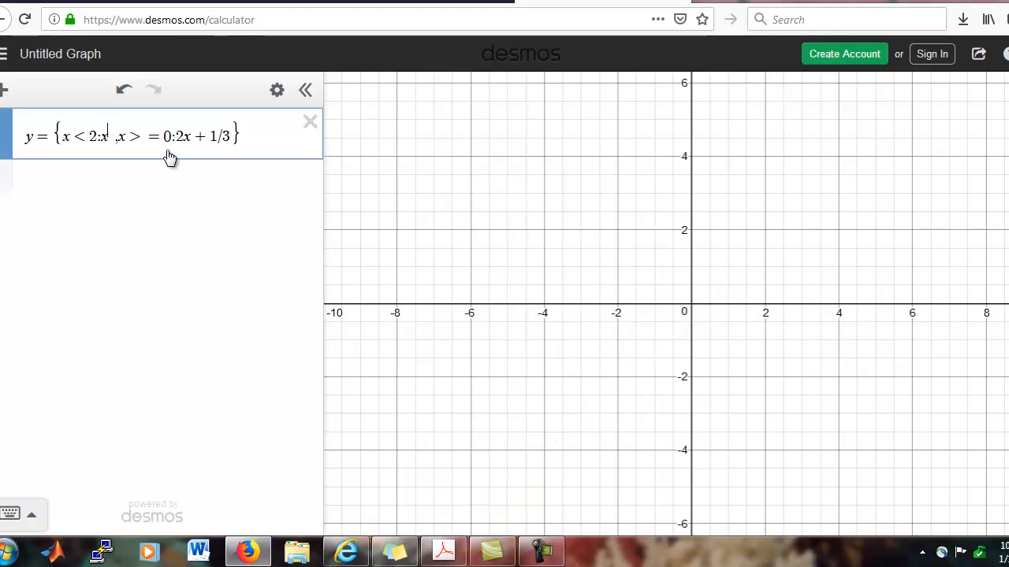
type("+ 1")
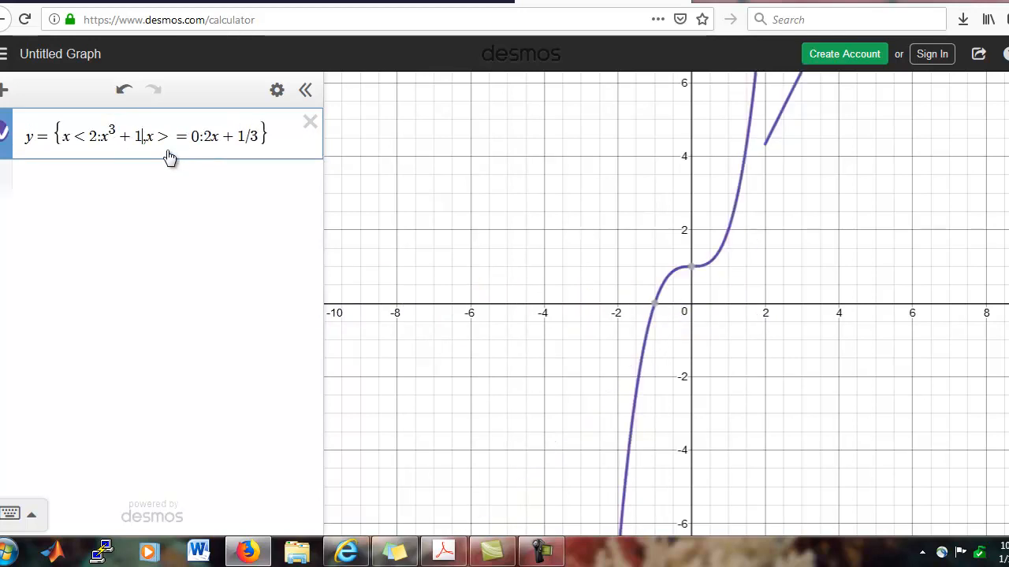
- Change the second piece of the function to the condition x >= 2 with the rule -2x^5 + 5
double_click(196, 137)
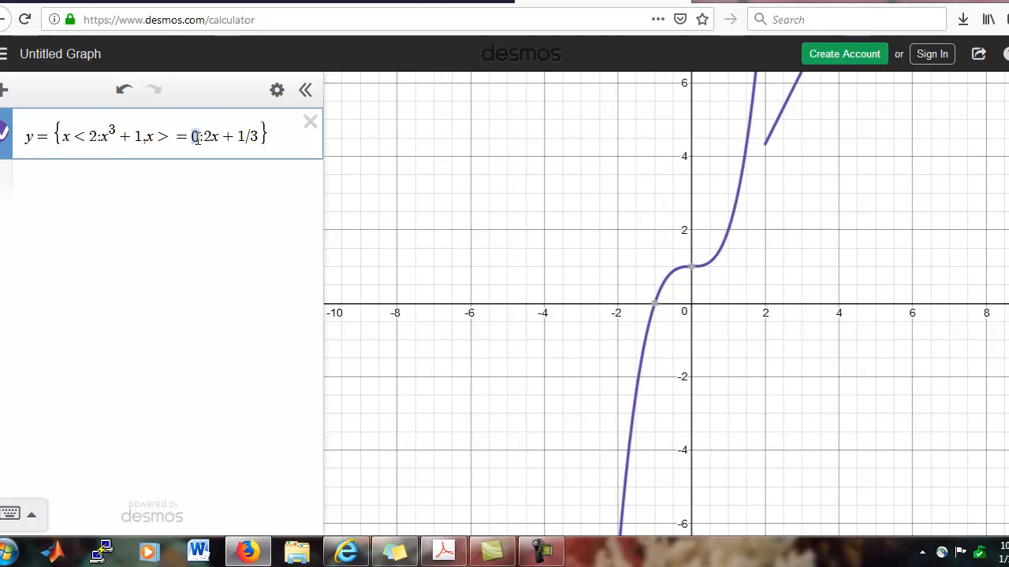
type("2")
type("-")
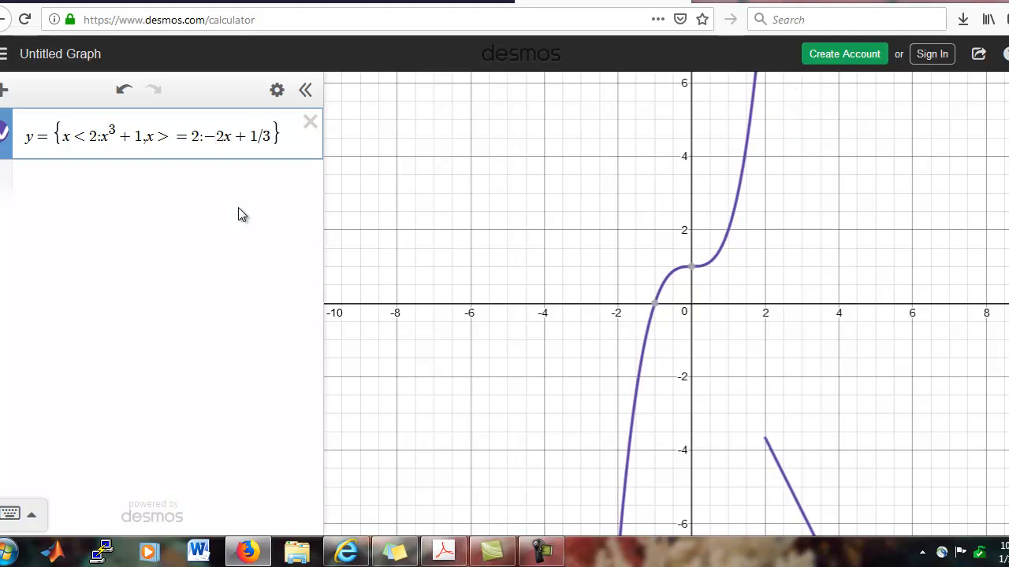
type("^5")
key("shift+Right")
key("shift+Right")
key("shift+Right")
type("5")
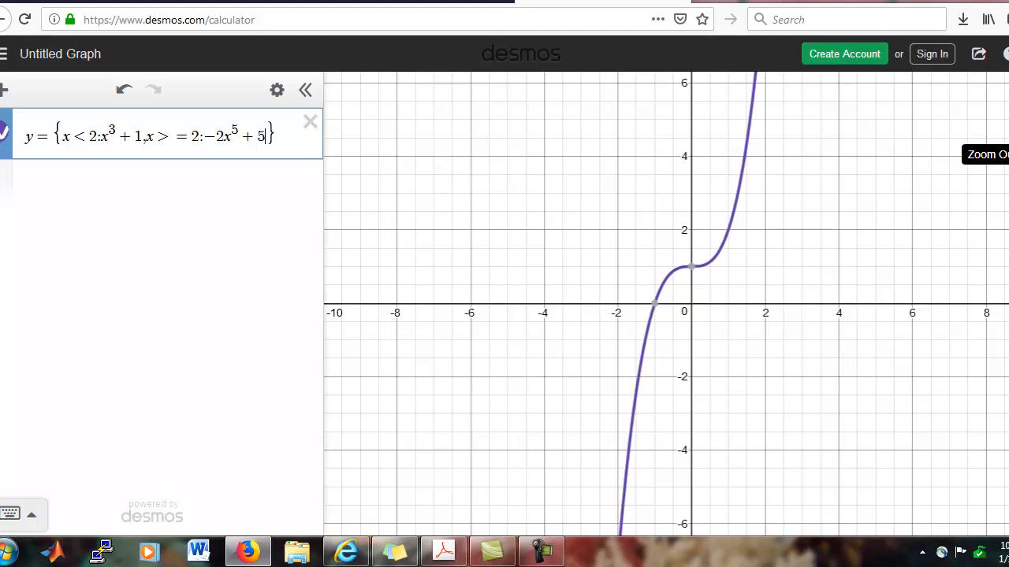
- Set the graph's x-axis range from -10 to 50 in the graph settings
left_click(1007, 154)
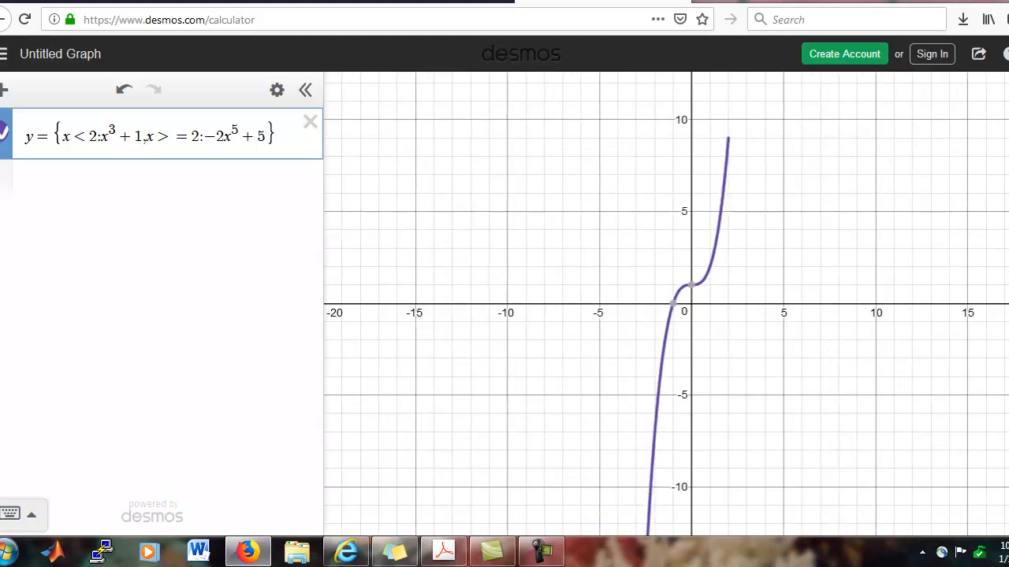
left_click(1007, 154)
left_click(1006, 154)
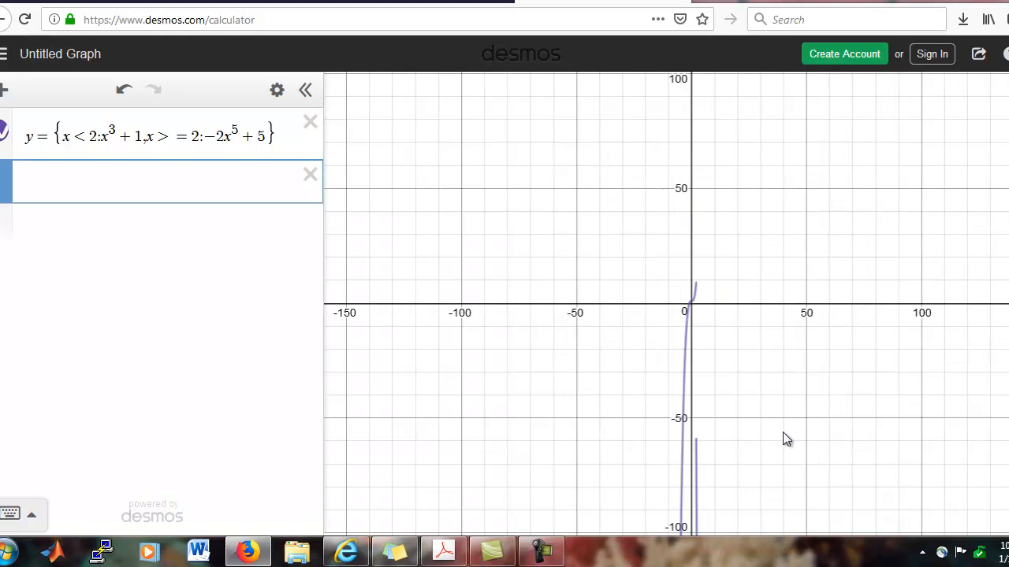
left_click_drag(744, 443, 596, 309)
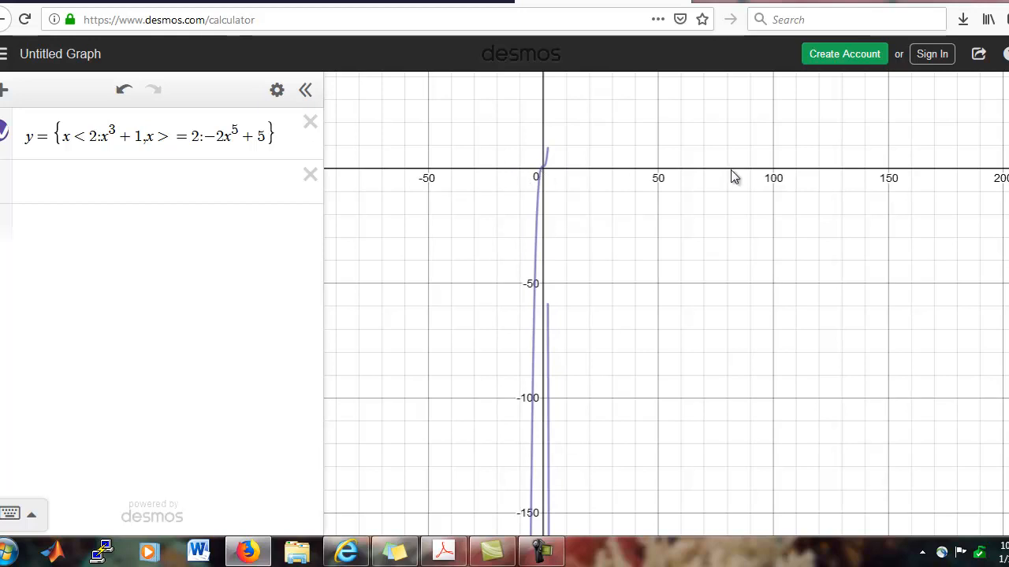
left_click(1004, 53)
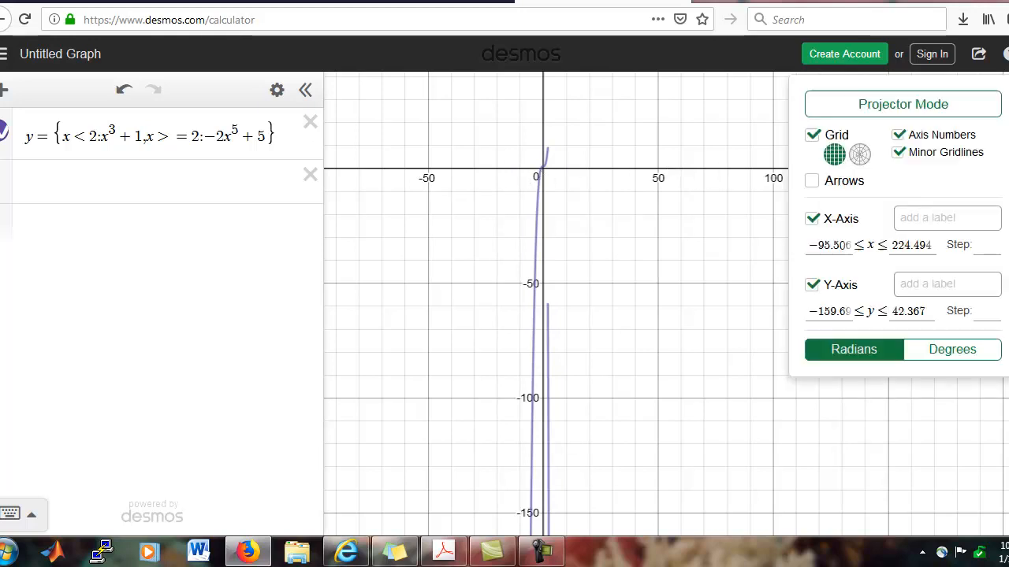
left_click(845, 246)
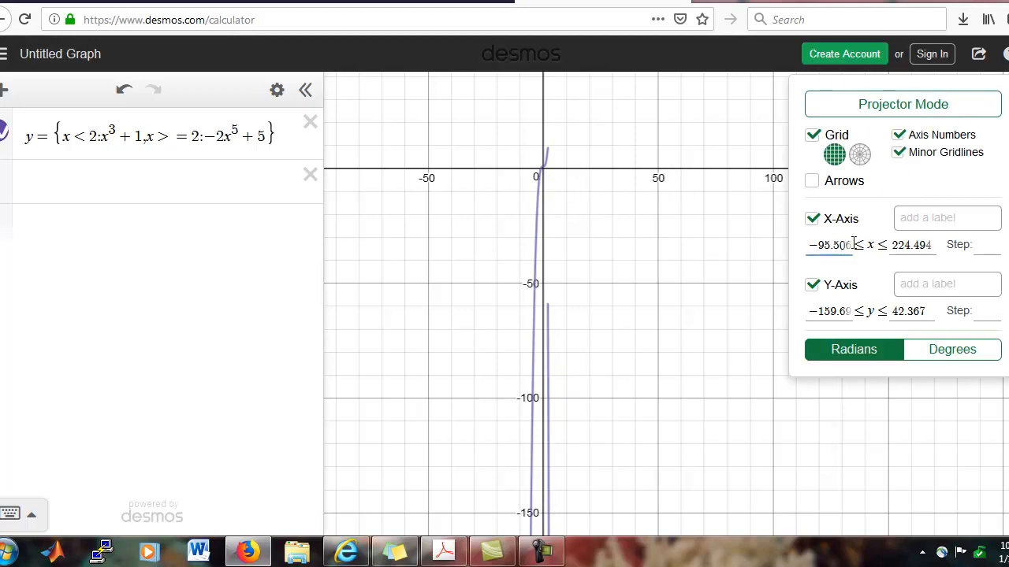
left_click_drag(855, 245, 789, 244)
type("-10")
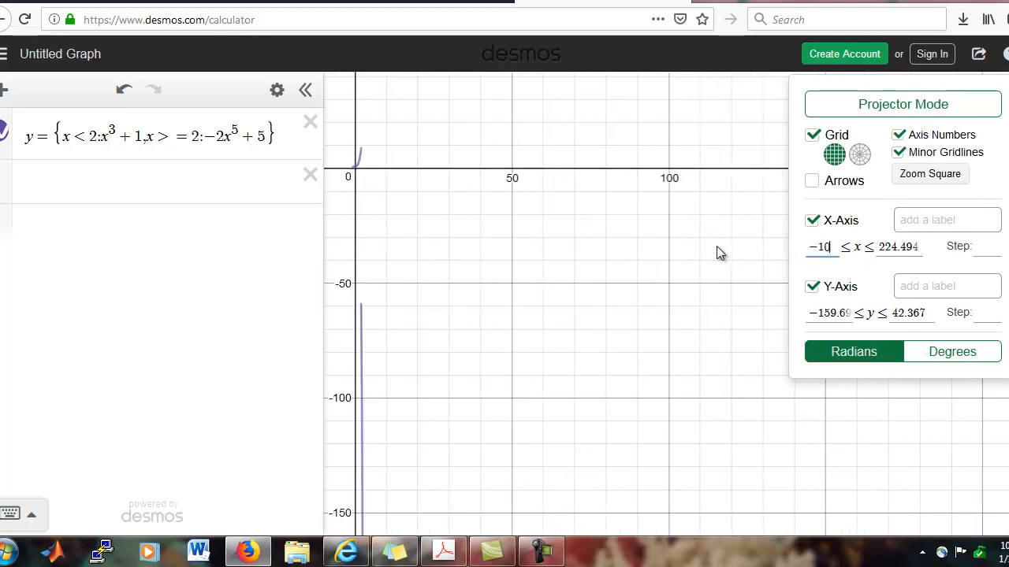
key("Tab")
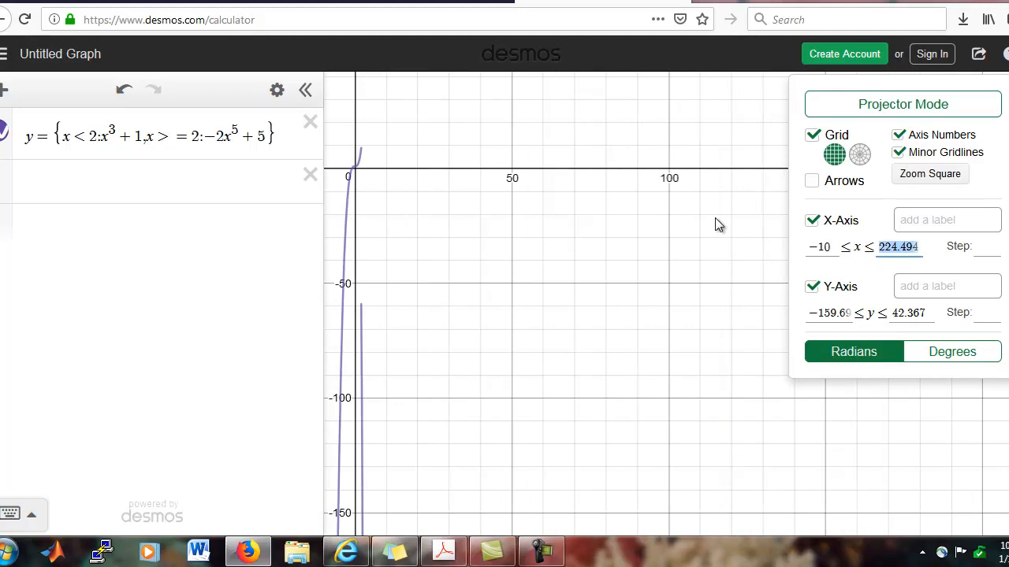
type("50")
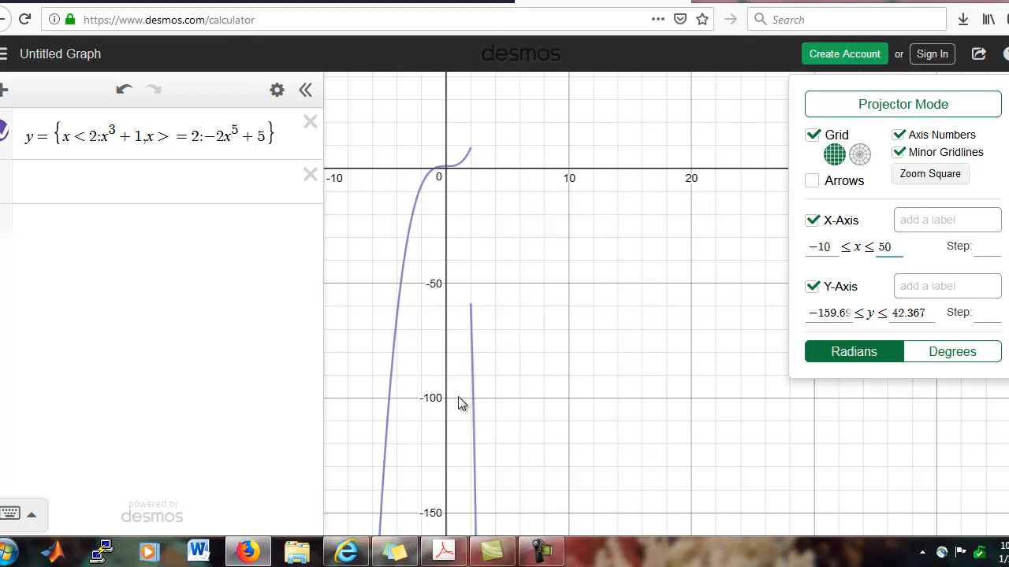
- Set the graph's y-axis range from -100 to 100 and close the graph settings
left_click(842, 313)
left_click_drag(850, 313, 718, 315)
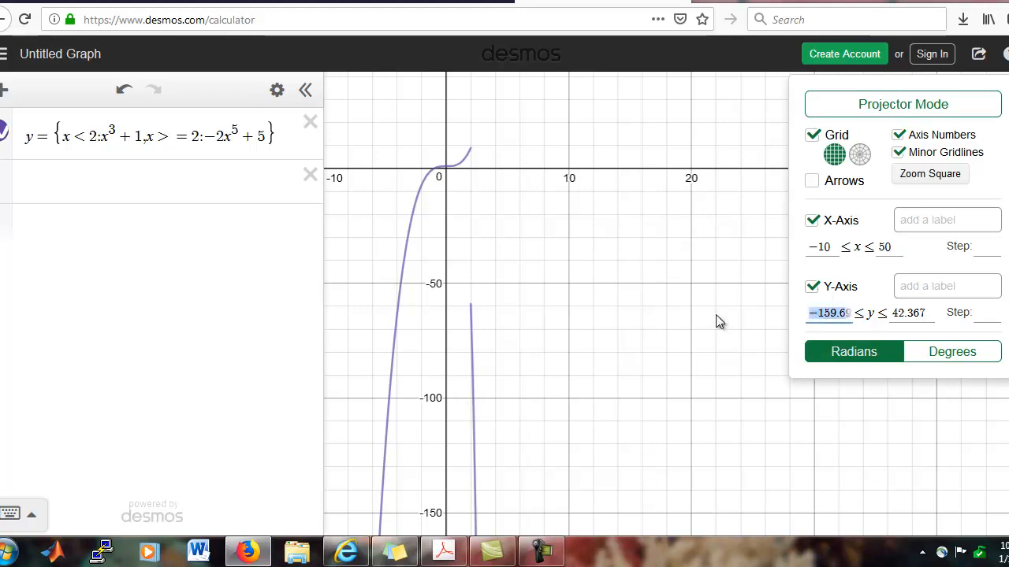
type("-100")
key("Tab")
type("100")
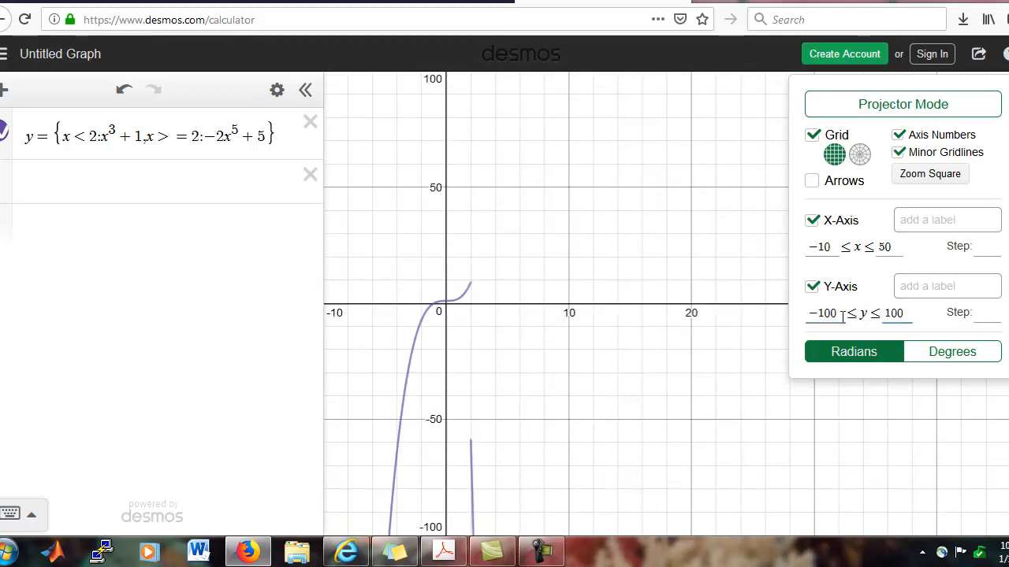
left_click(633, 481)
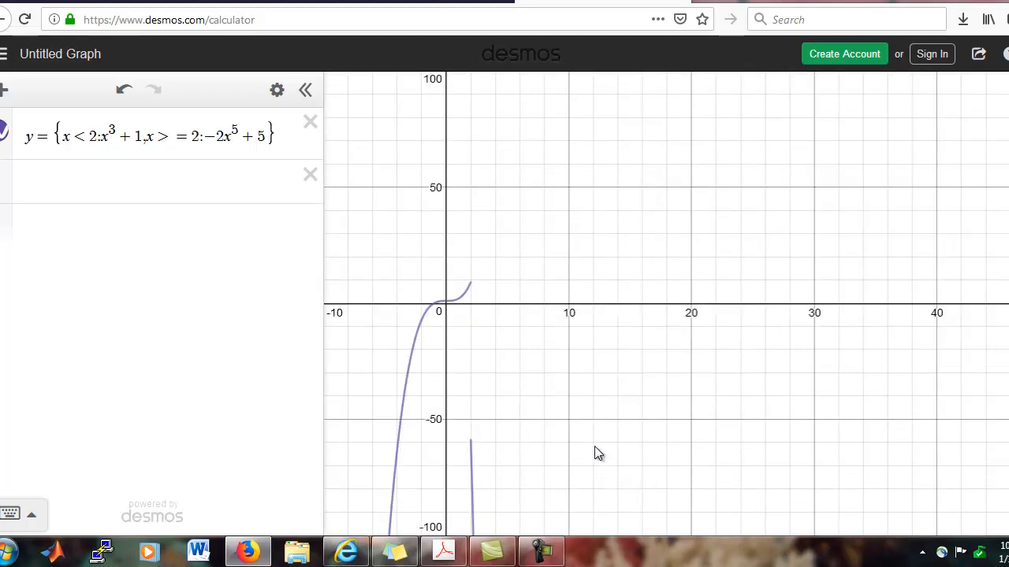
- Open Paint and paste the screenshot of the Desmos piecewise graph into a new image
left_click_drag(592, 412, 634, 315)
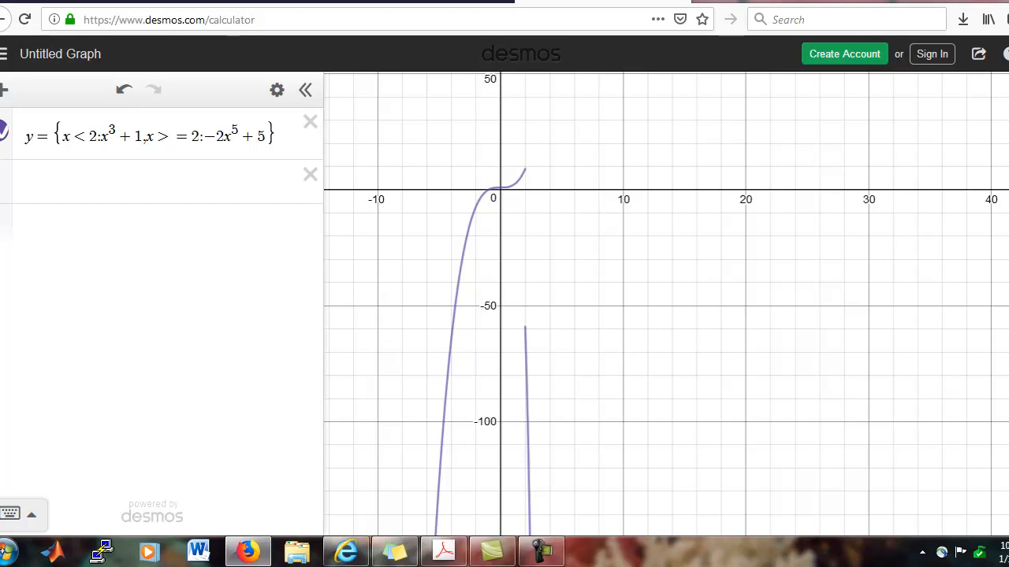
left_click(9, 551)
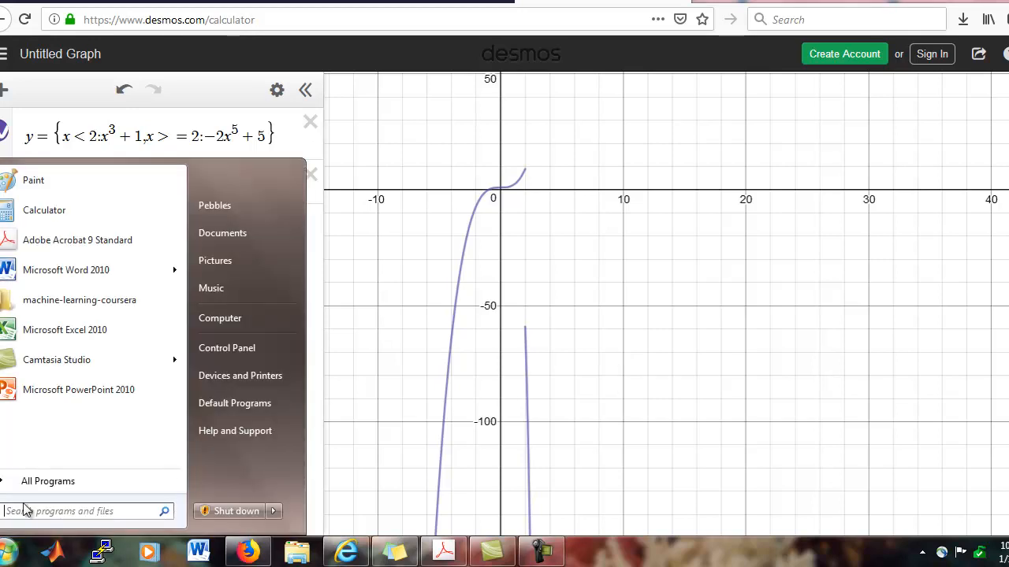
left_click(32, 183)
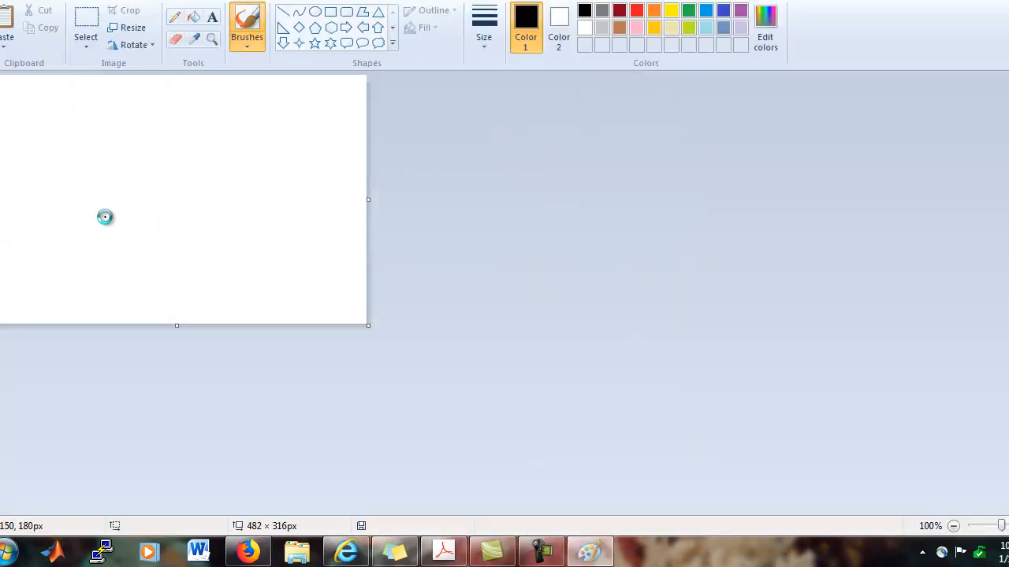
key("ctrl+v")
- Save the pasted graph image as a PNG named M1D1_example2 in the TECH_201 folder
key("ctrl+s")
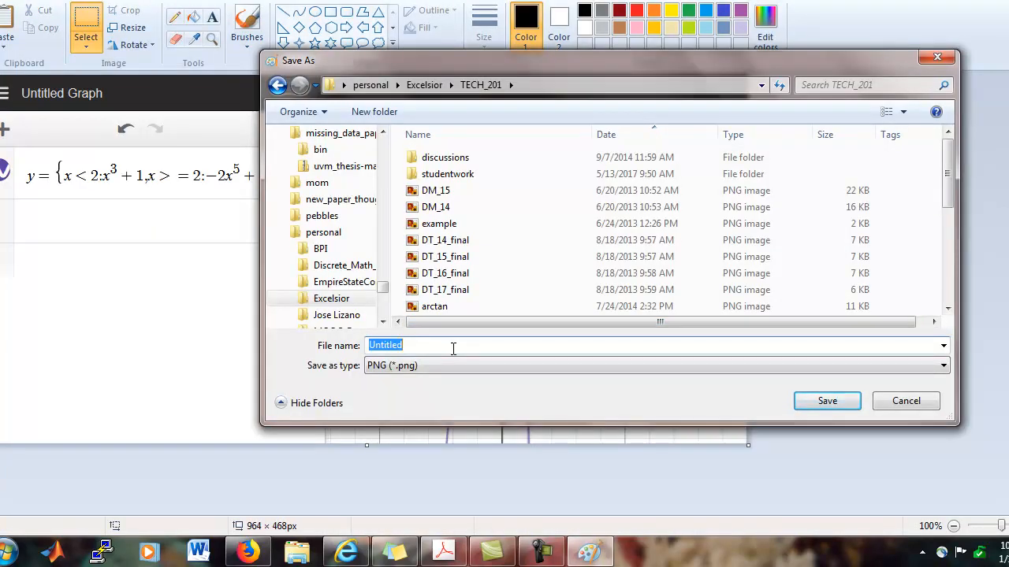
type("M1D")
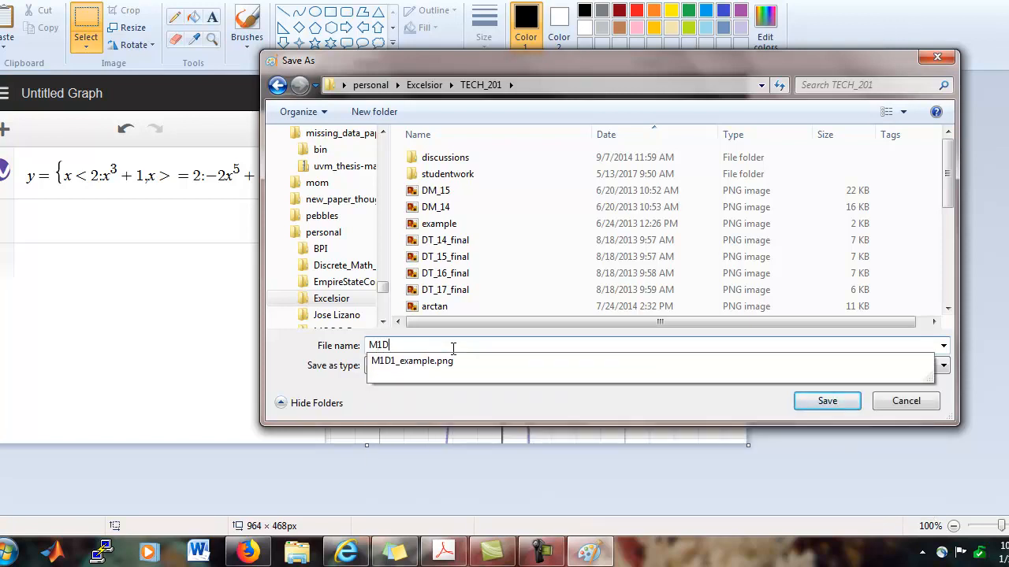
type("1_example2")
key("Return")
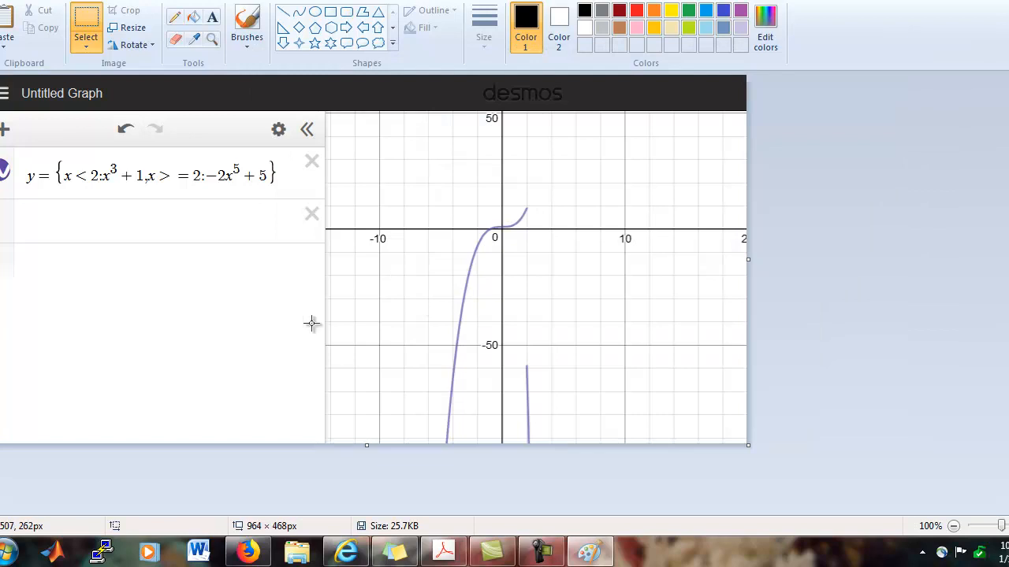
- Switch back to the browser and open the Introductions discussion in the TECH201 course
left_click(248, 552)
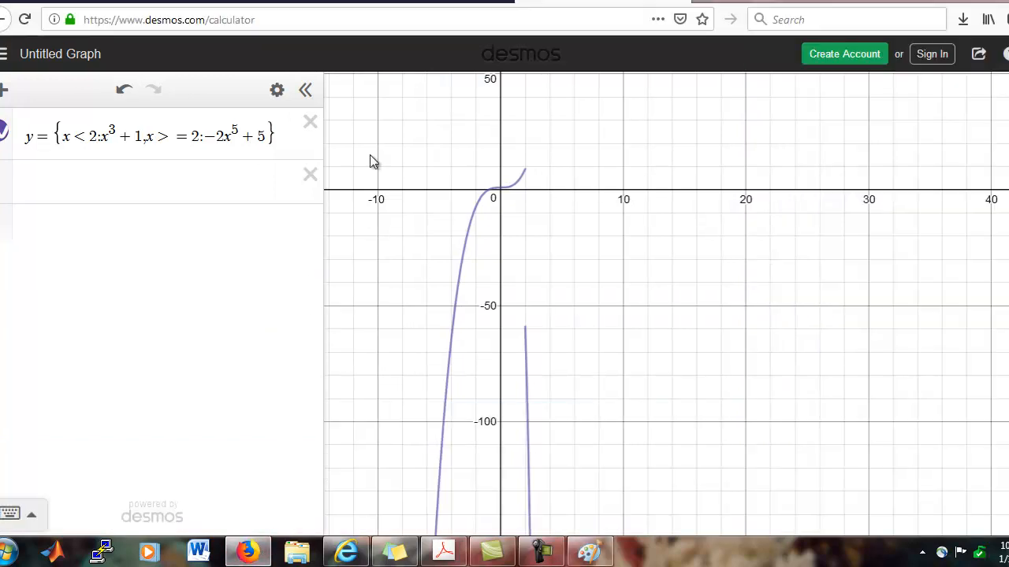
left_click(441, 2)
left_click(86, 124)
left_click(345, 439)
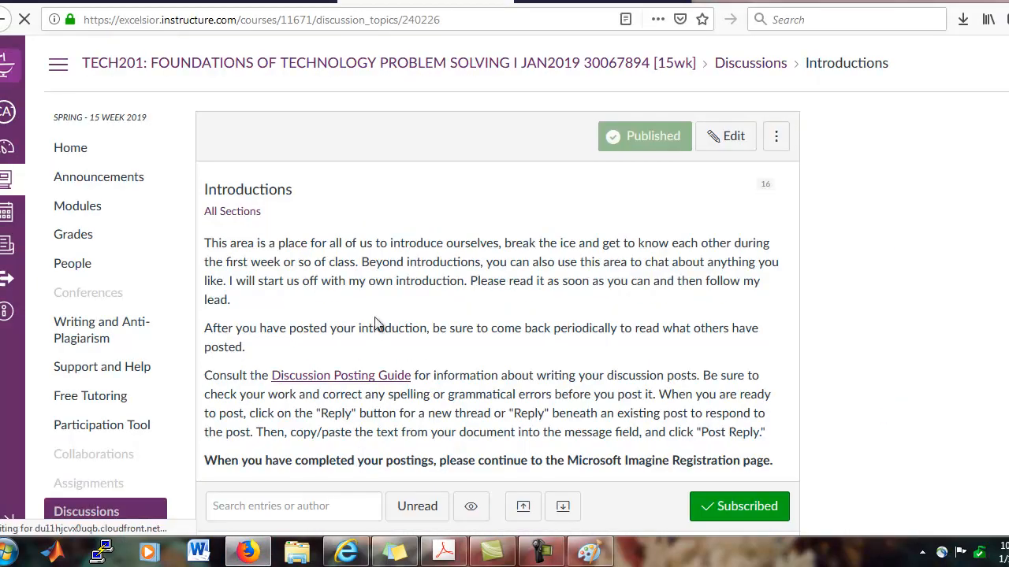
- Collapse all replies in the Introductions discussion, expanding and collapsing a student's post and the instructor's welcome post to view them
scroll(376, 315, "down", 3)
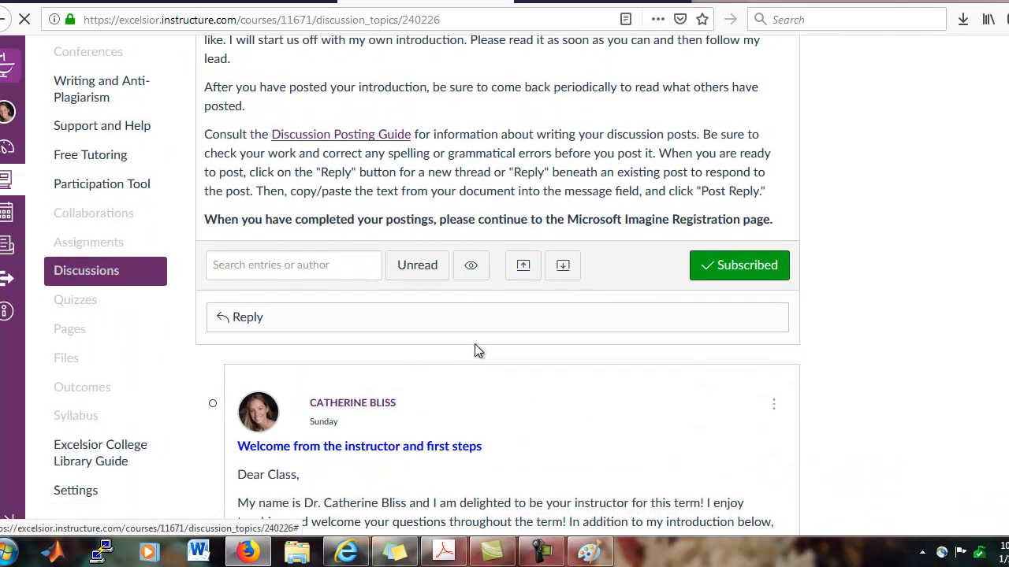
left_click(524, 265)
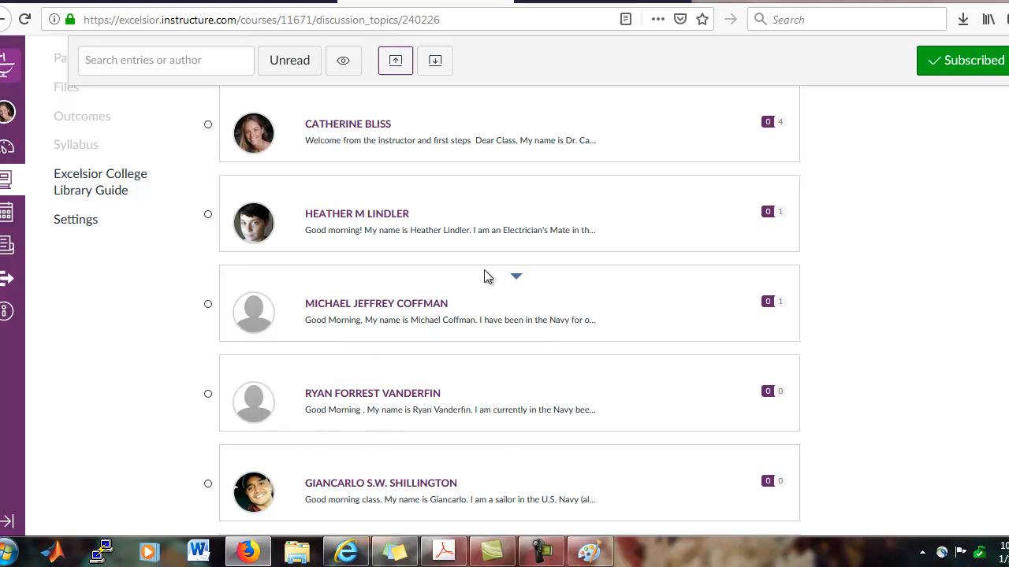
left_click(514, 282)
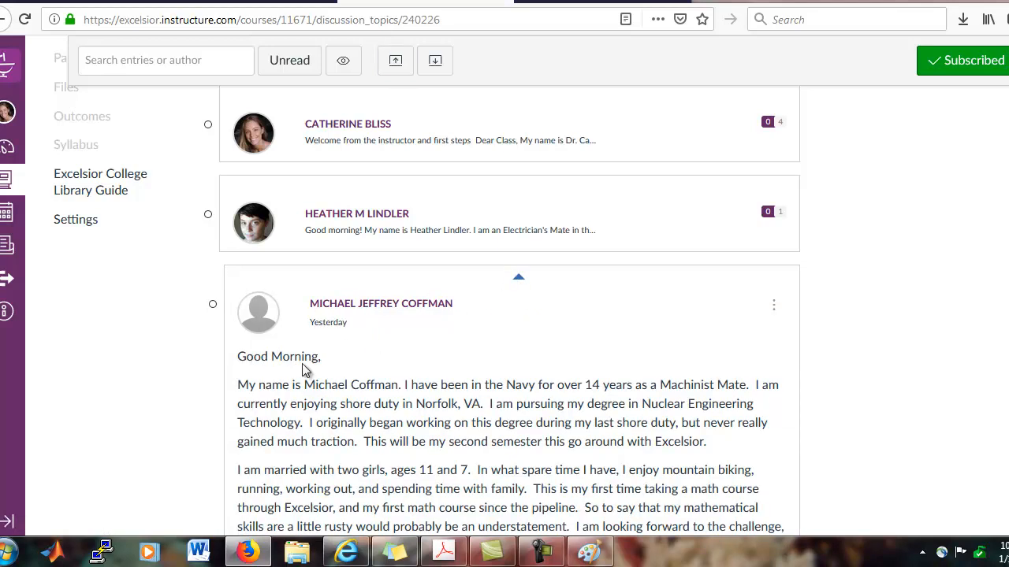
left_click(518, 278)
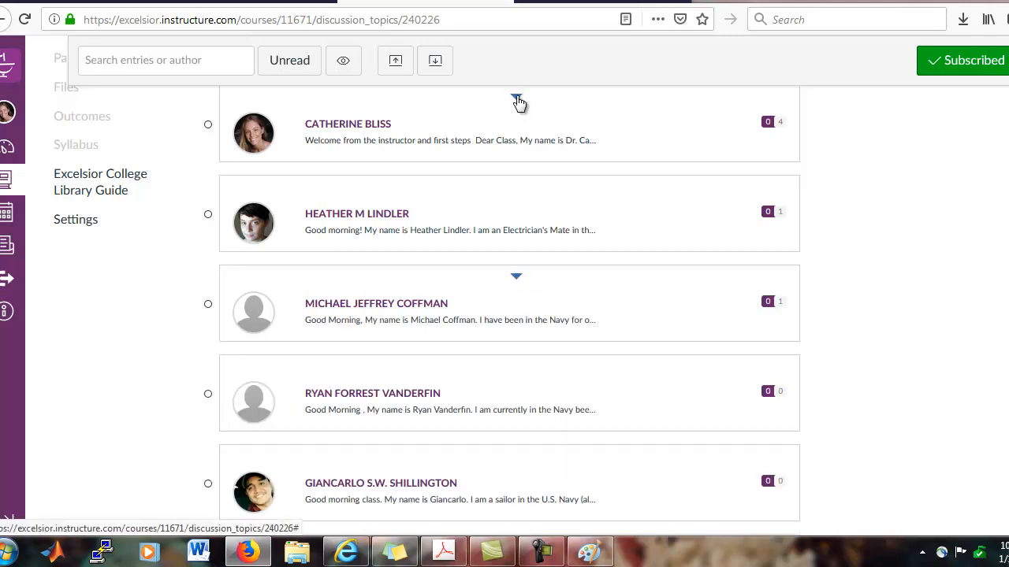
left_click(517, 100)
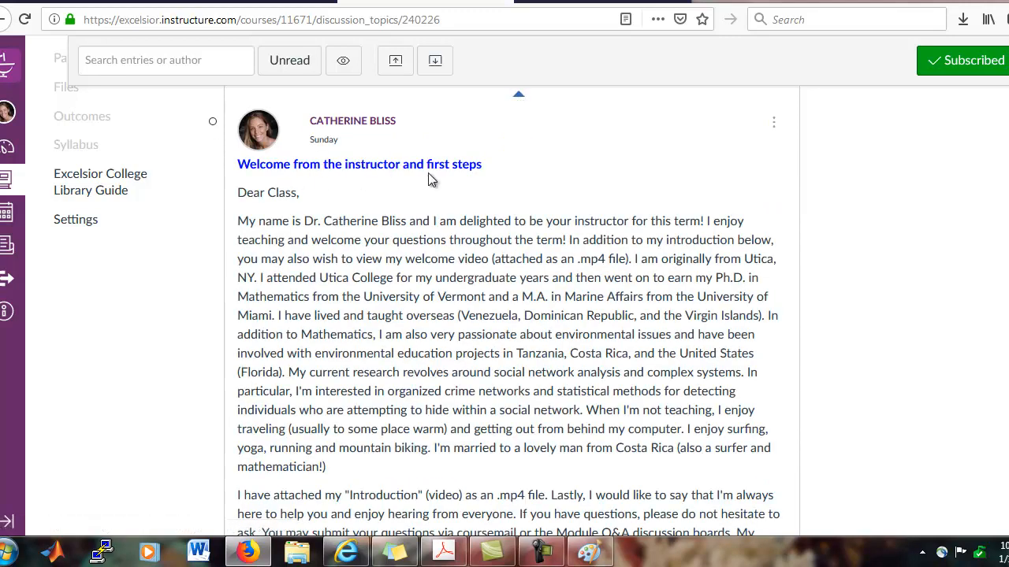
left_click(518, 96)
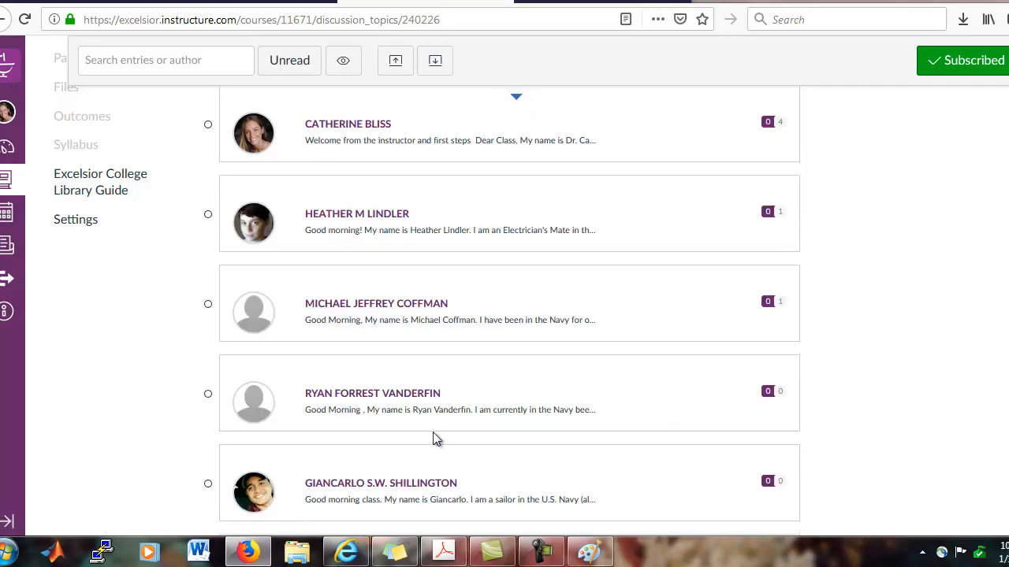
scroll(188, 279, "up", 5)
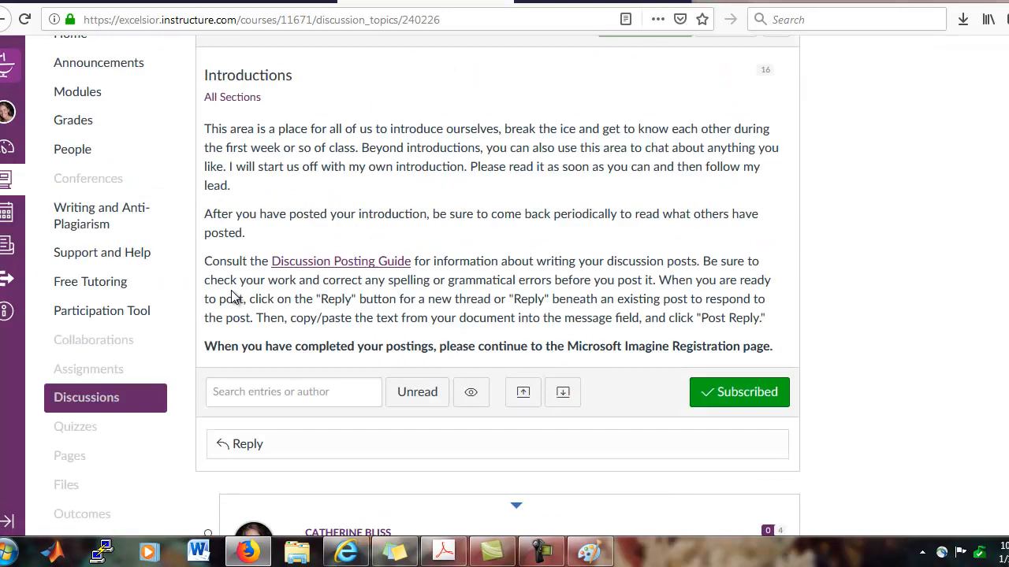
- Open the M1D1: Limits and Continuity discussion from the course's discussion list and start a reply to it
left_click(110, 481)
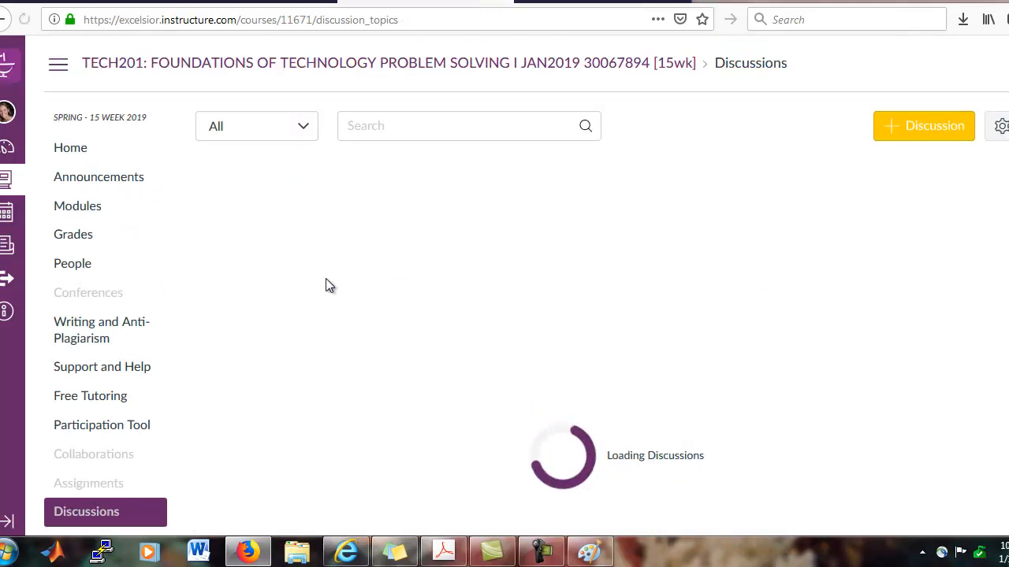
left_click(352, 385)
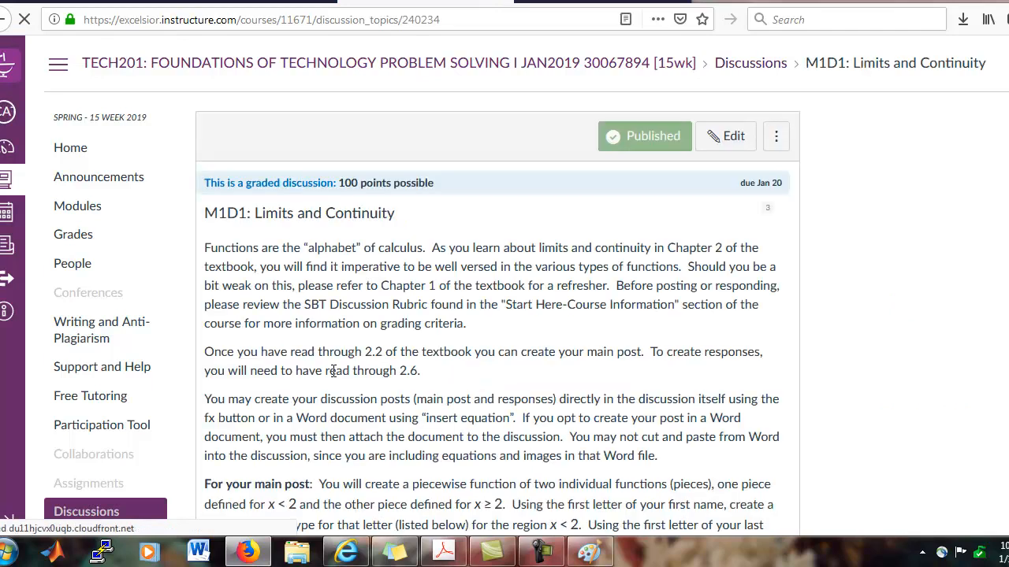
scroll(331, 353, "down", 10)
scroll(331, 353, "down", 15)
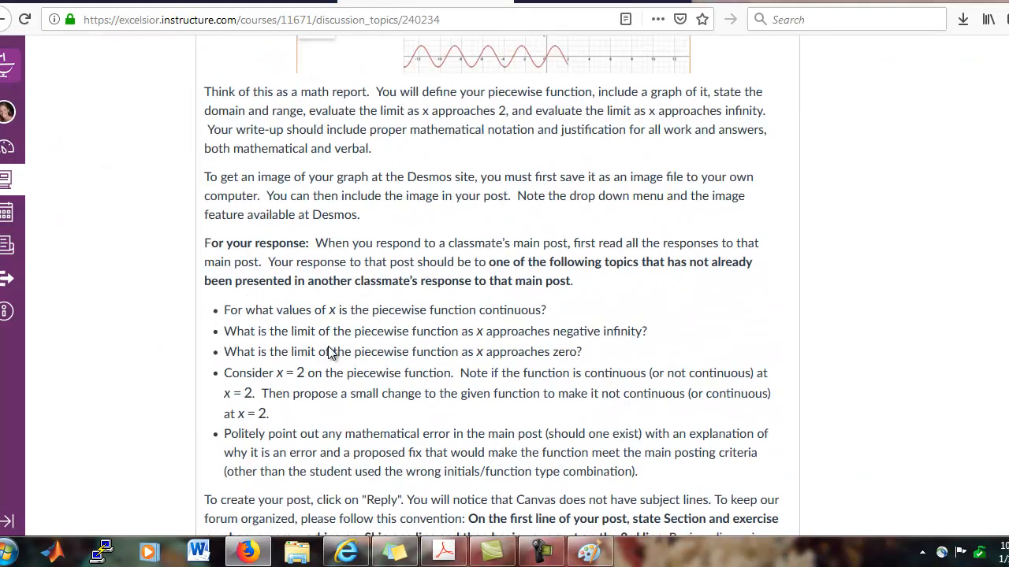
scroll(327, 344, "down", 7)
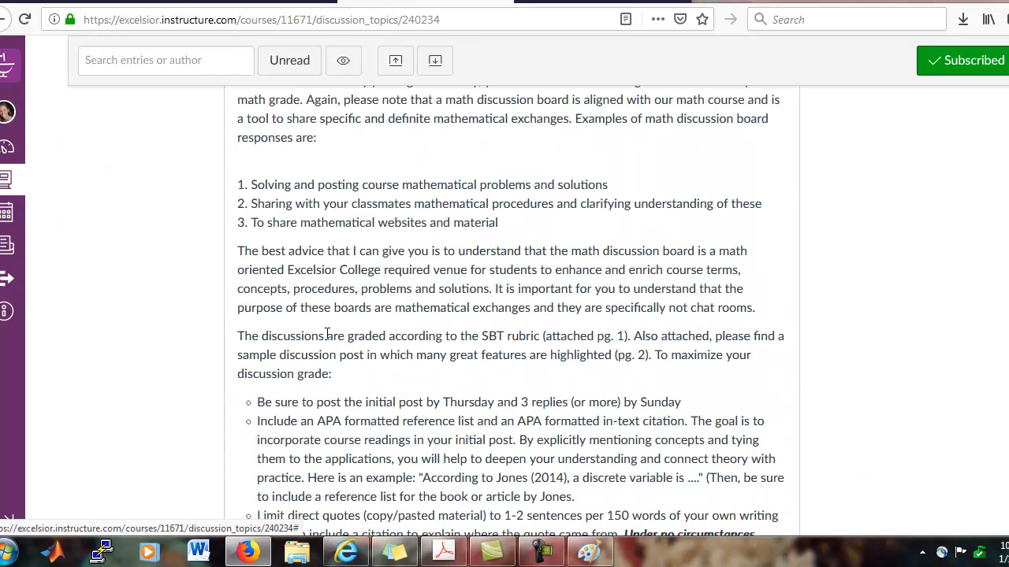
scroll(315, 331, "up", 8)
left_click(284, 354)
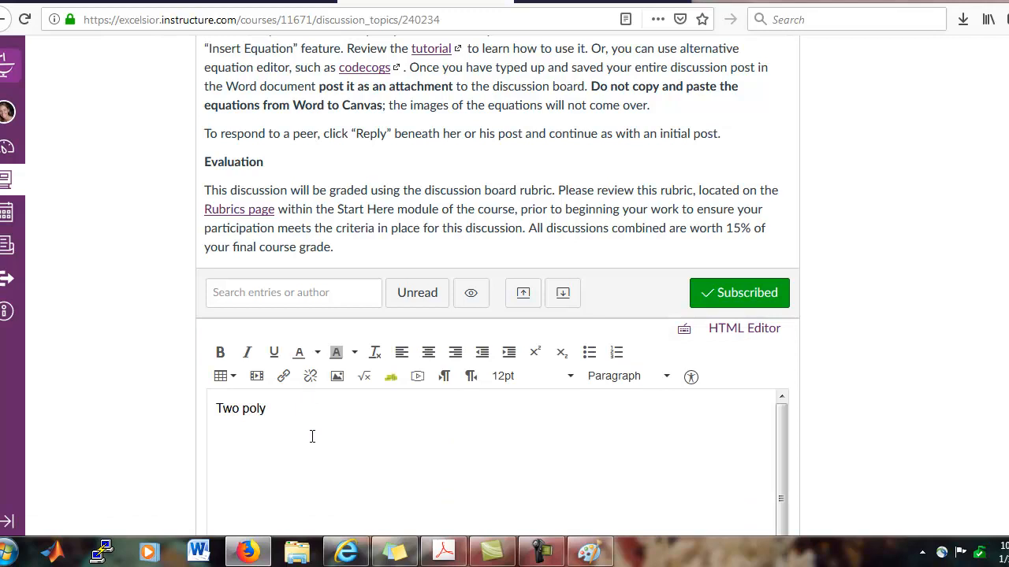
- Write the heading "Two polynomials of degree greater than 2", followed by "Hi everyone," and "This is my example post." on separate lines
type("Two polynomials of degree greater than 2")
key("Return")
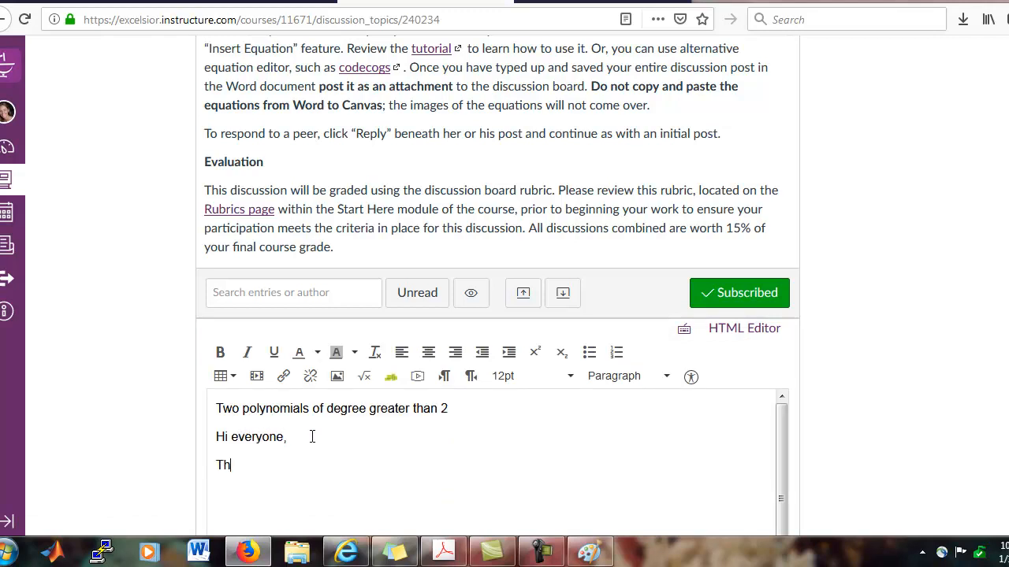
type("is my example post.")
- Format the heading line "Two polynomials of degree greater than 2" as bold blue text
left_click_drag(452, 410, 181, 402)
key("ctrl+b")
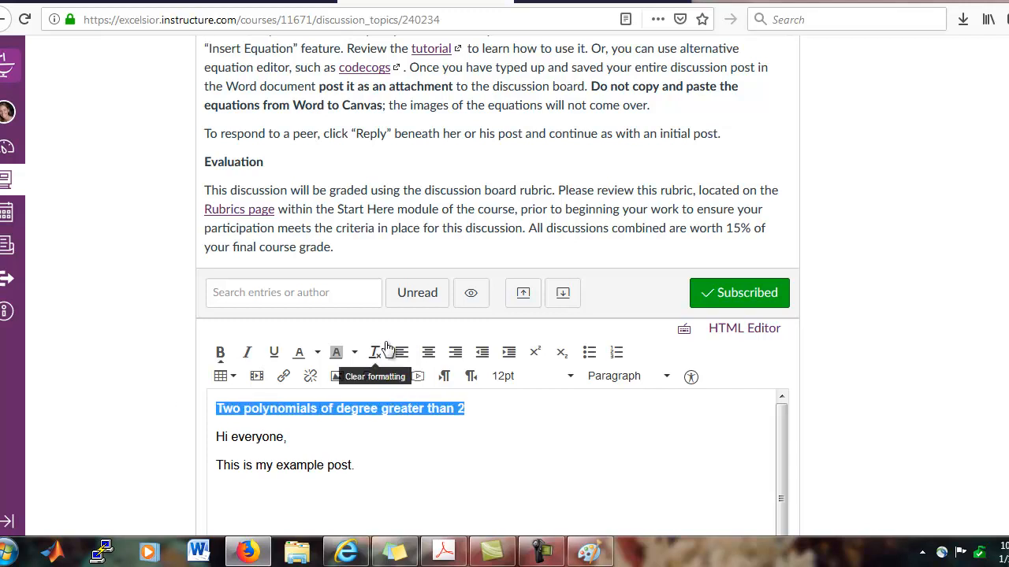
left_click(317, 352)
left_click(340, 410)
left_click_drag(371, 419, 368, 419)
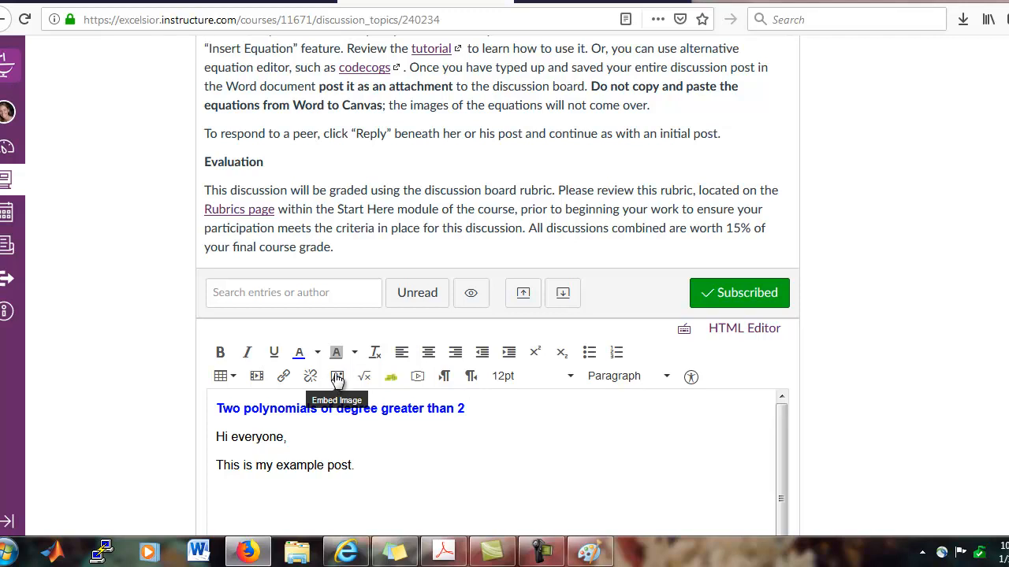
- Upload M1D1_example2 from the TECH_201 folder to the account's personal Canvas files and move it into the Tech 201 folder
left_click(6, 113)
left_click(61, 230)
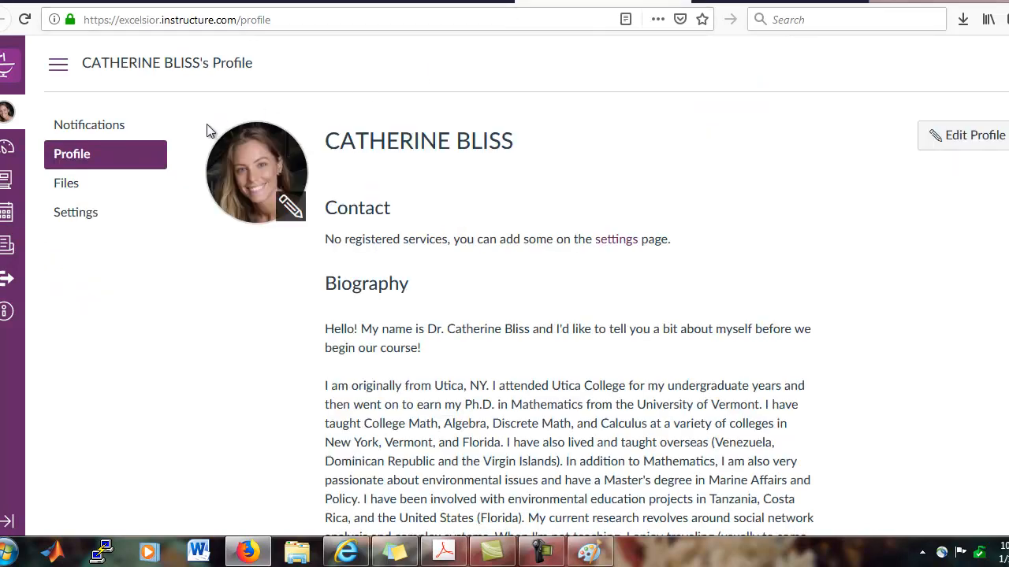
left_click(76, 209)
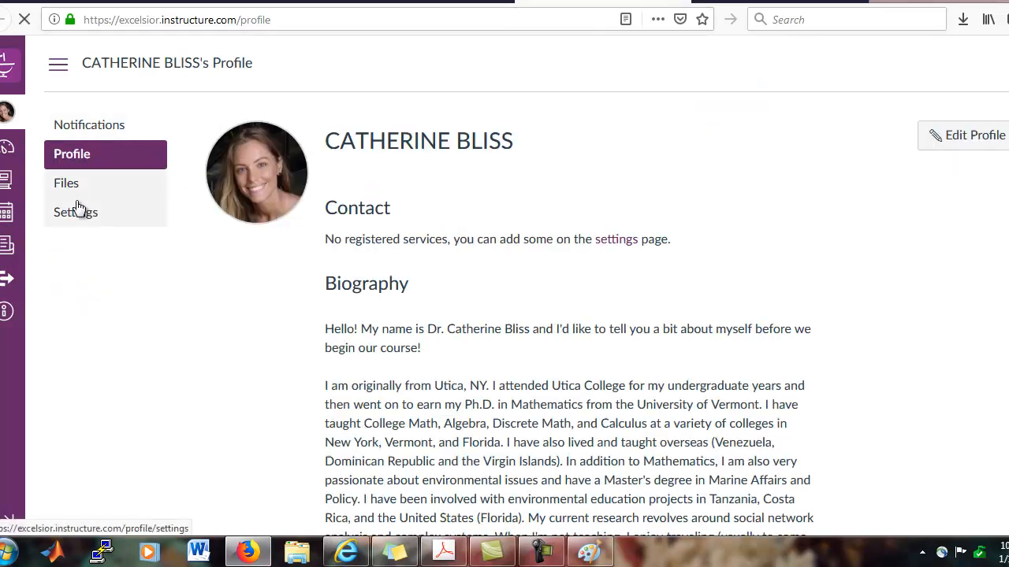
left_click(122, 183)
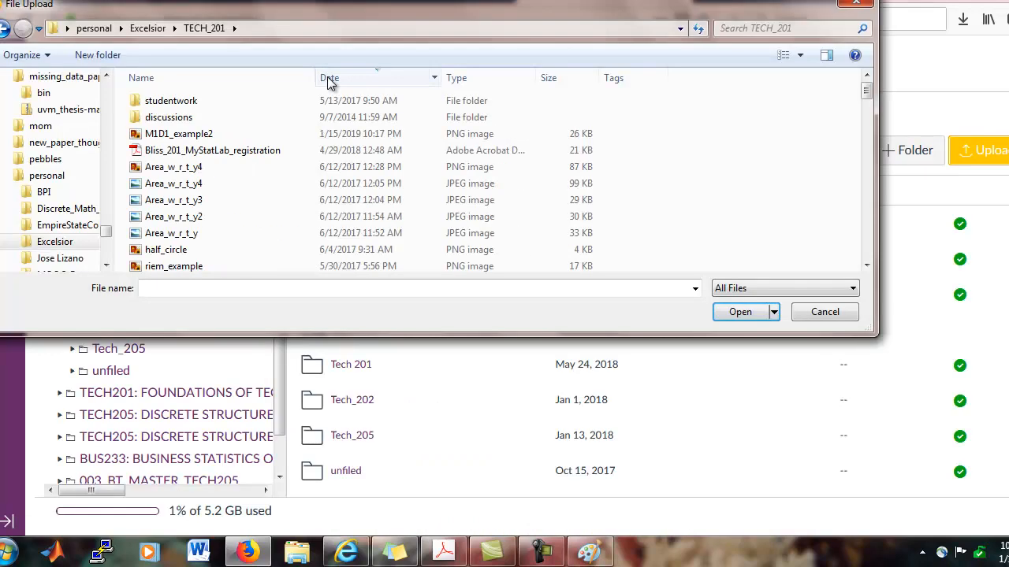
left_click(189, 138)
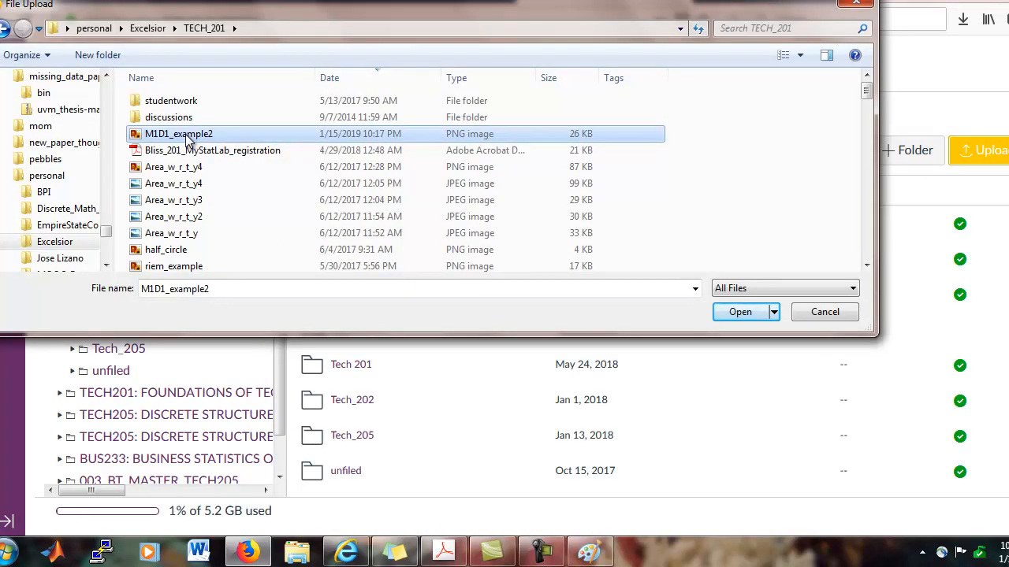
left_click(722, 301)
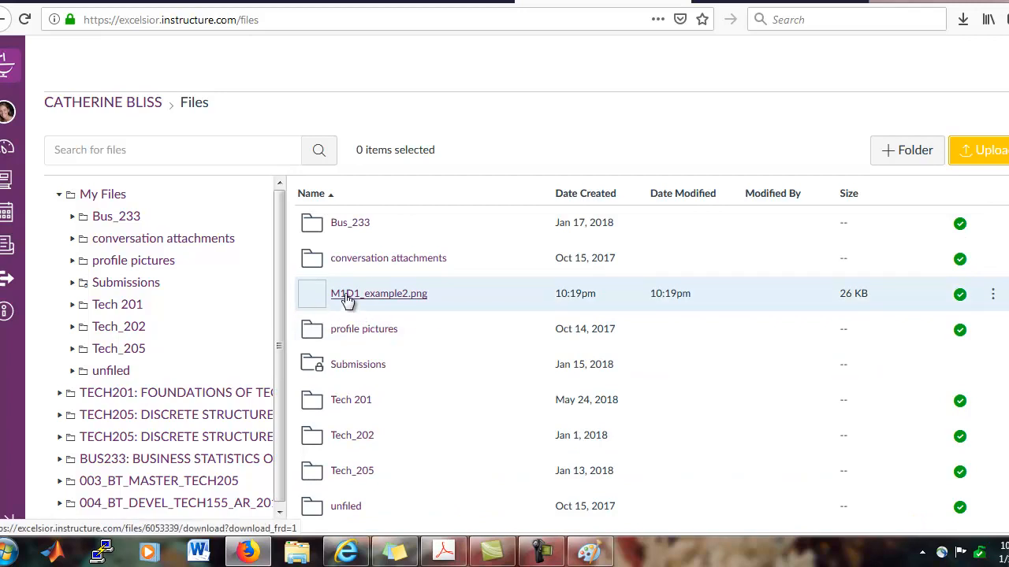
left_click_drag(347, 302, 349, 401)
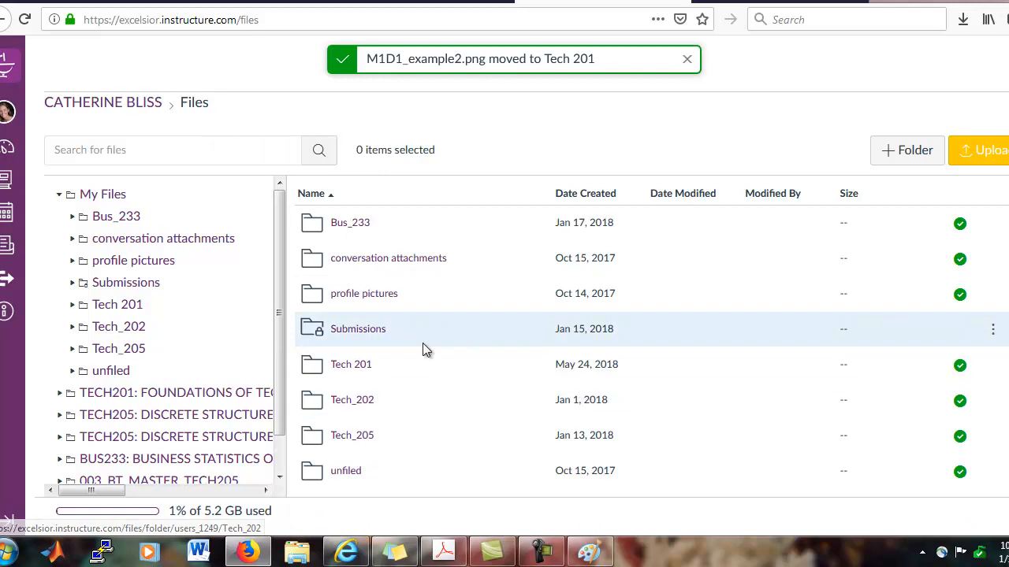
- Embed M1D1_example2.png from the Tech 201 folder of My files in the discussion reply and add a new line below it
left_click(385, 2)
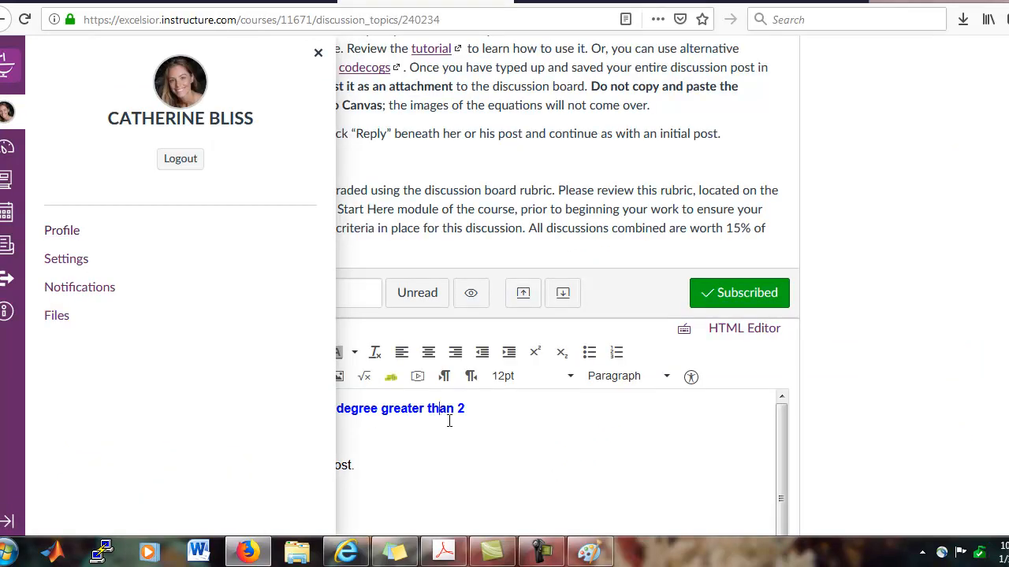
left_click(318, 52)
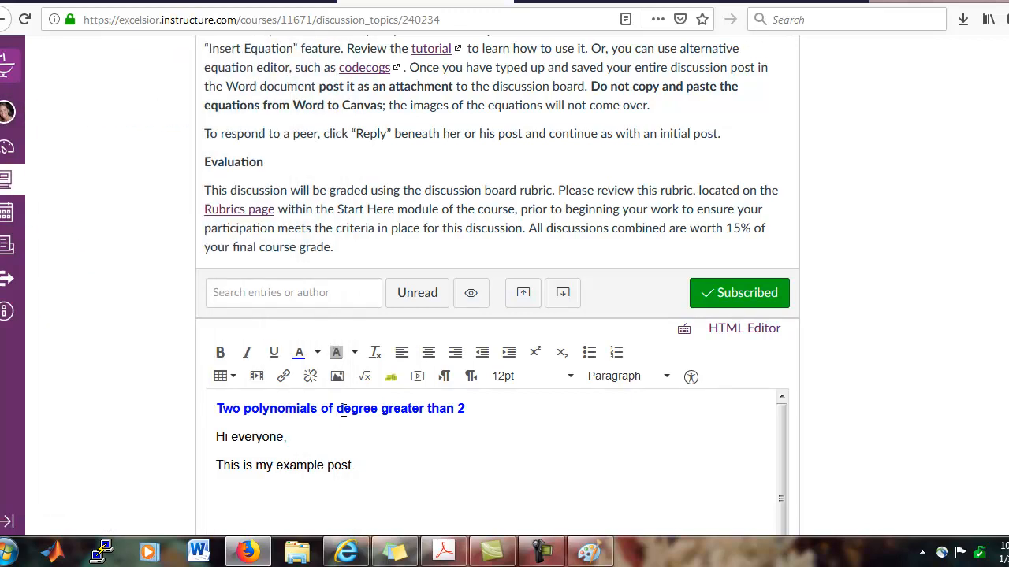
left_click(336, 379)
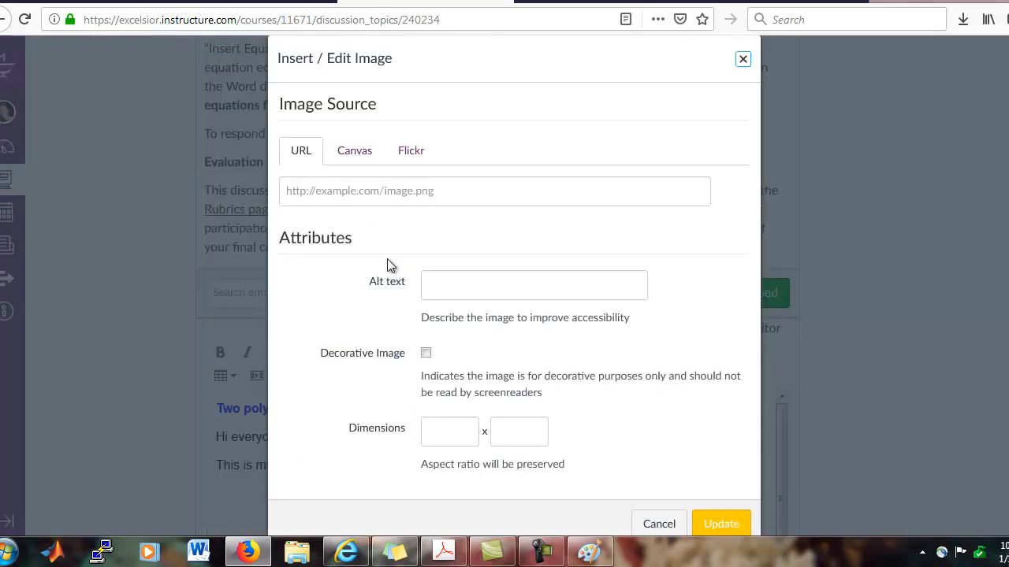
left_click(350, 152)
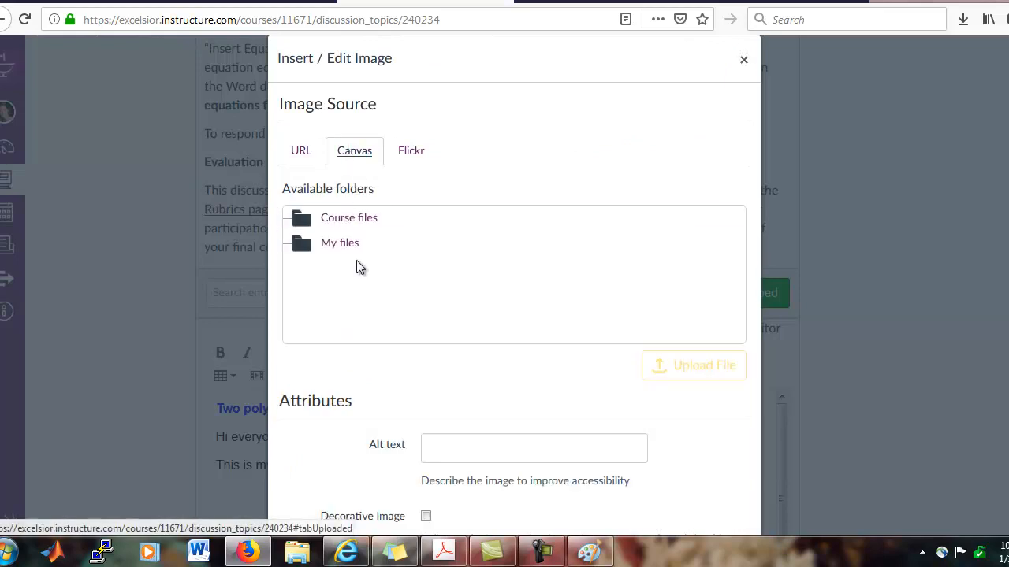
left_click(350, 245)
scroll(365, 303, "down", 5)
left_click(370, 236)
scroll(457, 315, "down", 3)
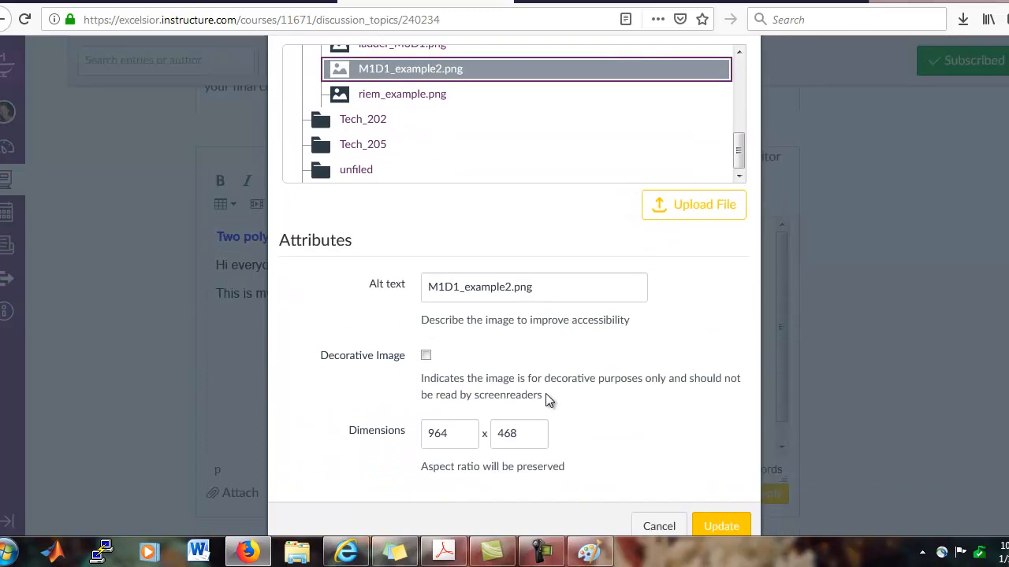
left_click(720, 524)
left_click_drag(782, 222, 774, 353)
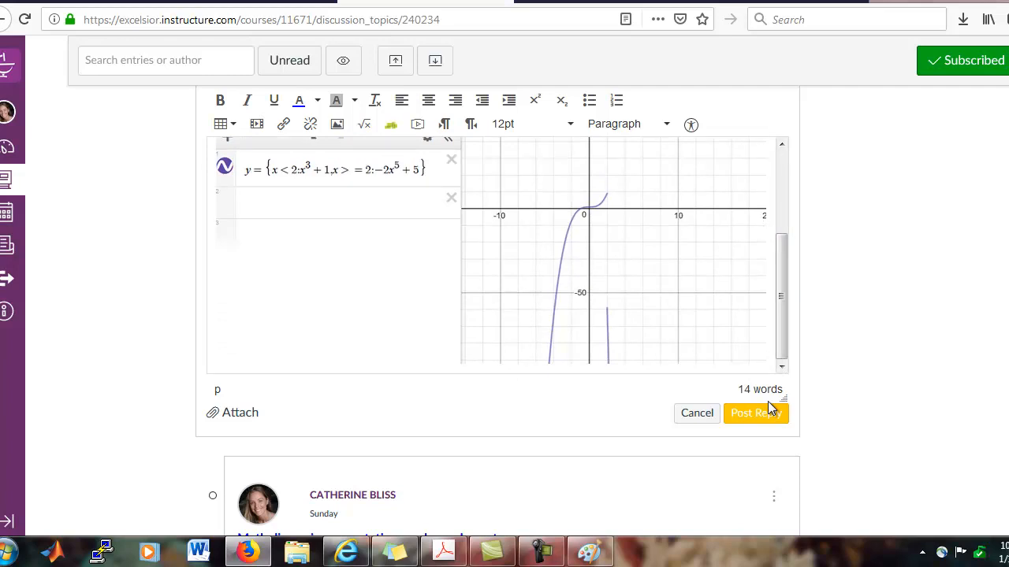
key("Return")
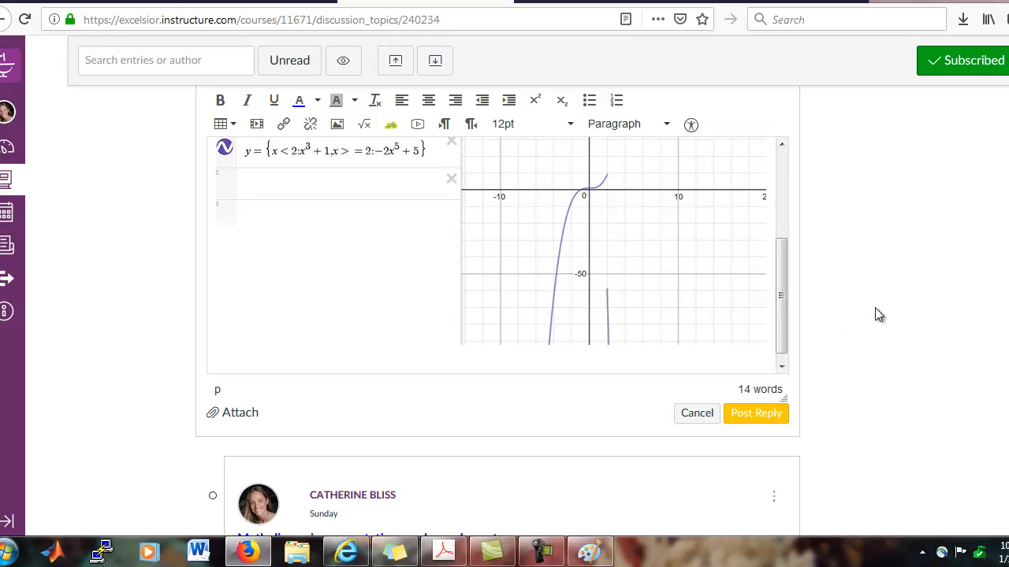
- Copy the assignment wording "domain and range, evaluate the limit as x approaches 2, and evaluate the limit as x approaches infinity."
scroll(877, 316, "up", 7)
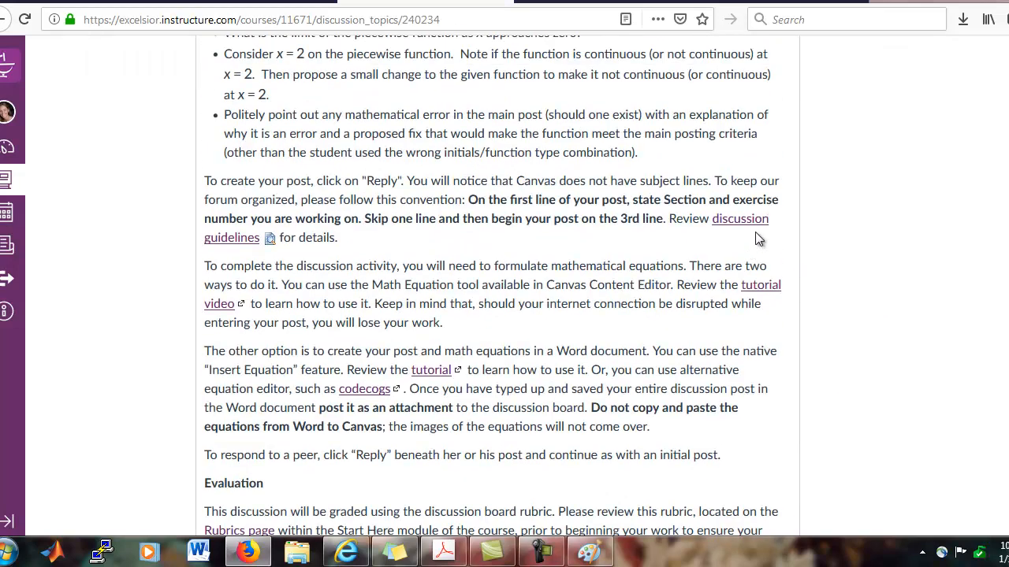
scroll(760, 232, "up", 5)
scroll(759, 222, "up", 1)
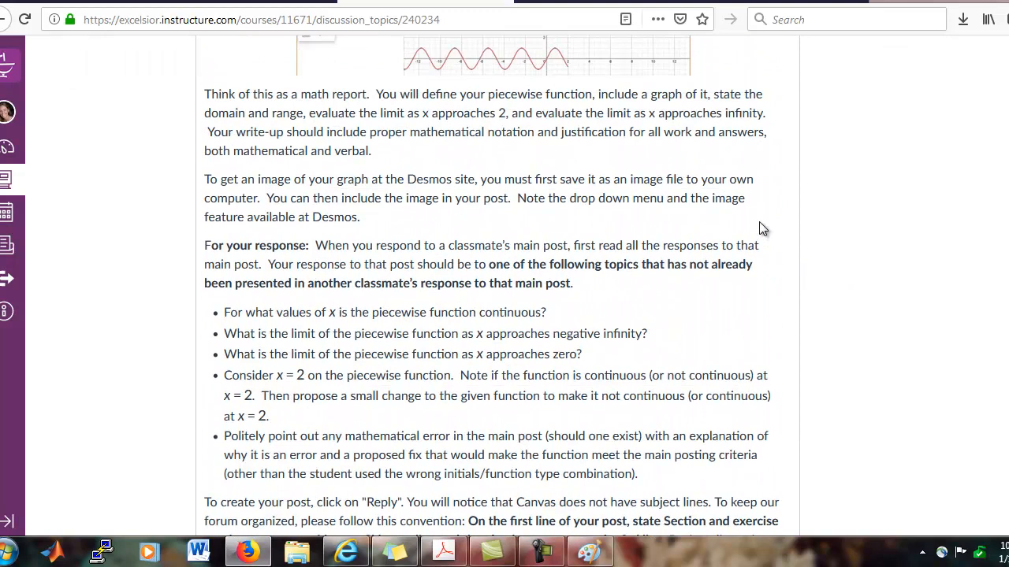
scroll(518, 209, "up", 2)
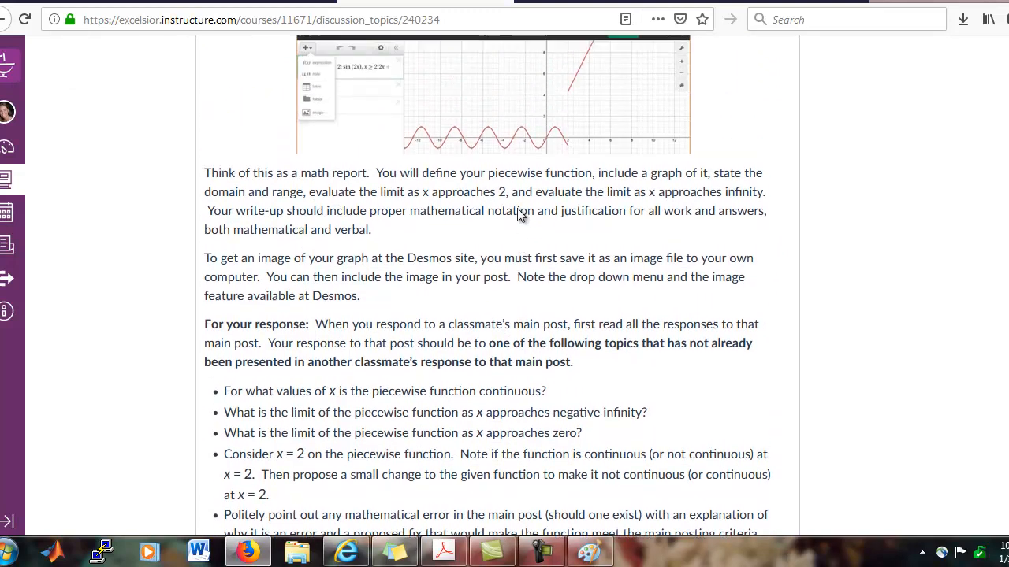
left_click_drag(380, 175, 649, 172)
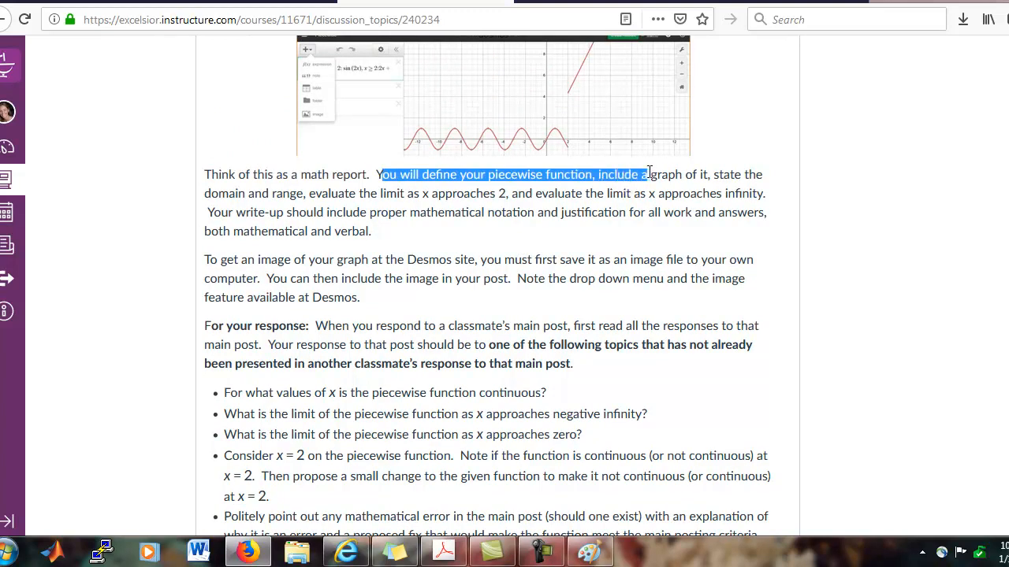
left_click_drag(204, 194, 801, 206)
key("ctrl+c")
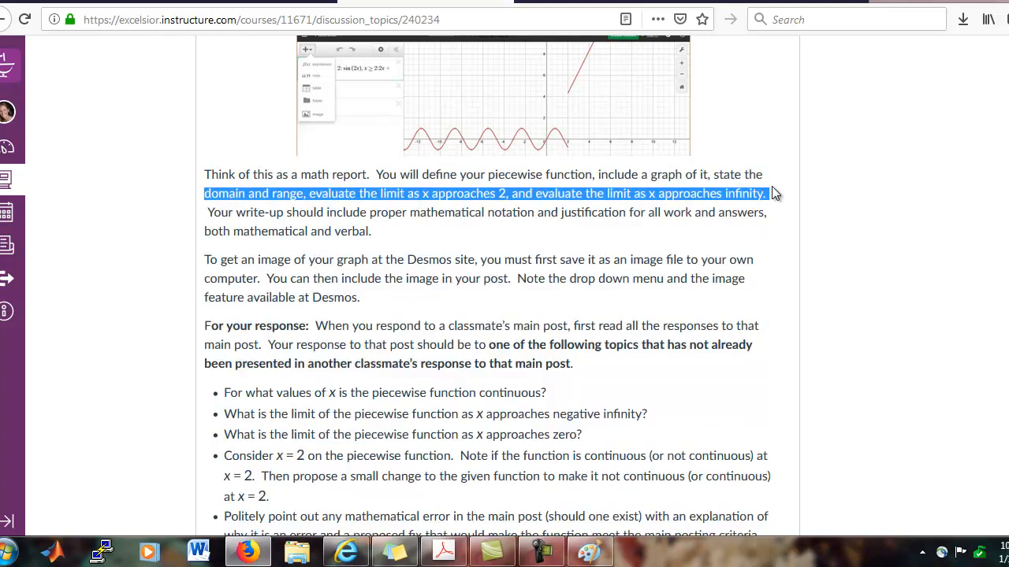
- Paste the copied assignment wording about domain, range and limits below the graph image in the discussion reply
scroll(479, 496, "down", 10)
scroll(382, 477, "down", 3)
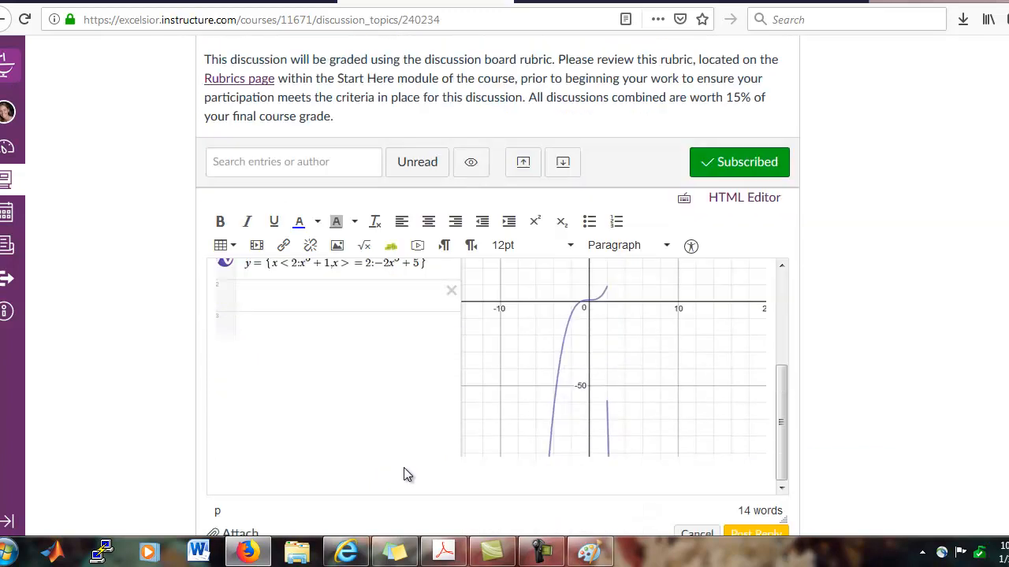
left_click(320, 451)
key("ctrl+v")
- Add the line "This function has domain: all real numbers" below the pasted assignment wording
key("Return")
type("This function has domain")
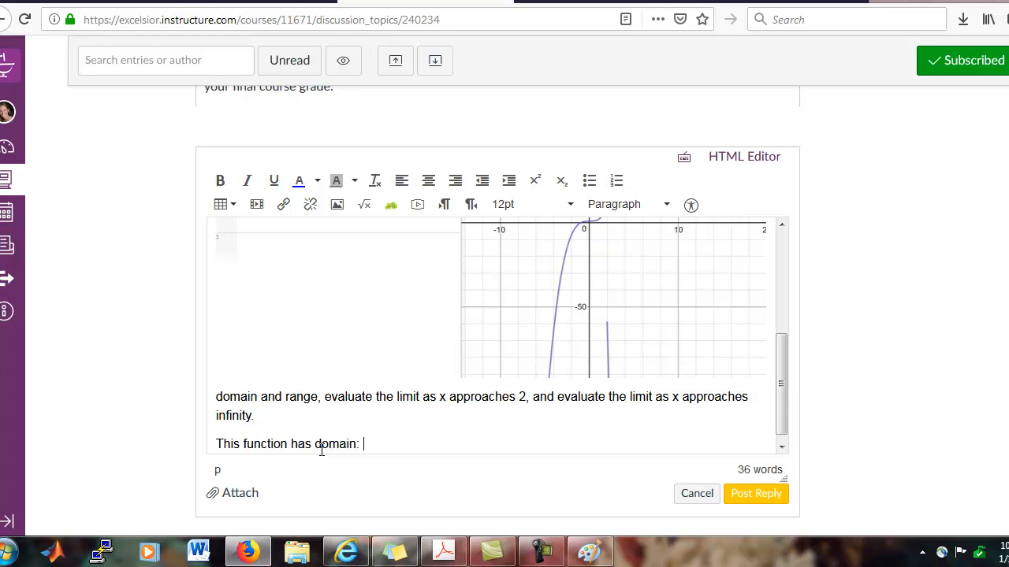
type(": all real numbers")
key("Return")
- Write the range explanation: as x approaches 2 from the lefthand side, y values get close to 2^3+1 = 9, so the range is (-infinity, 9)
type("The")
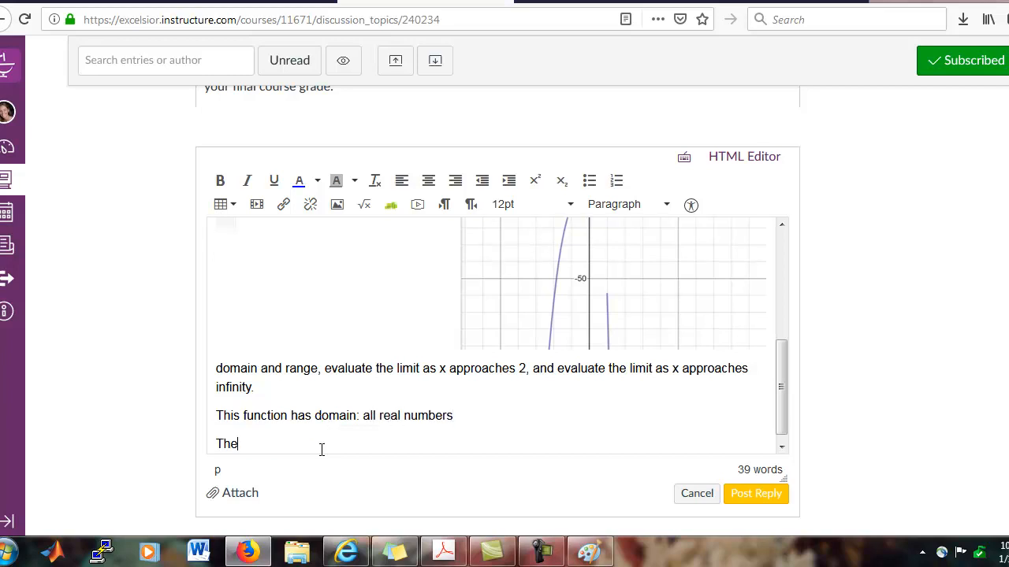
type(" range is:")
scroll(644, 290, "up", 2)
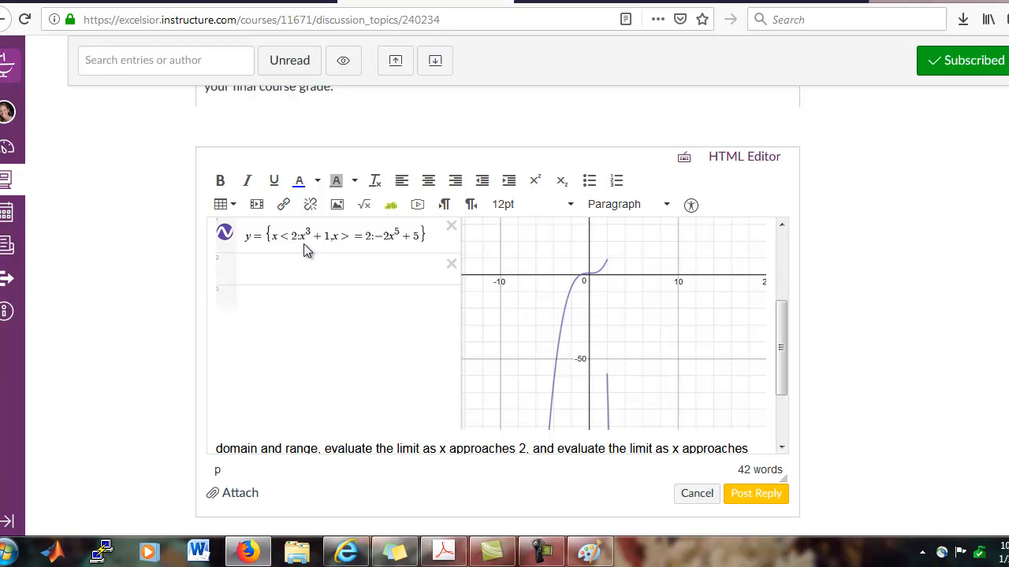
scroll(368, 292, "down", 2)
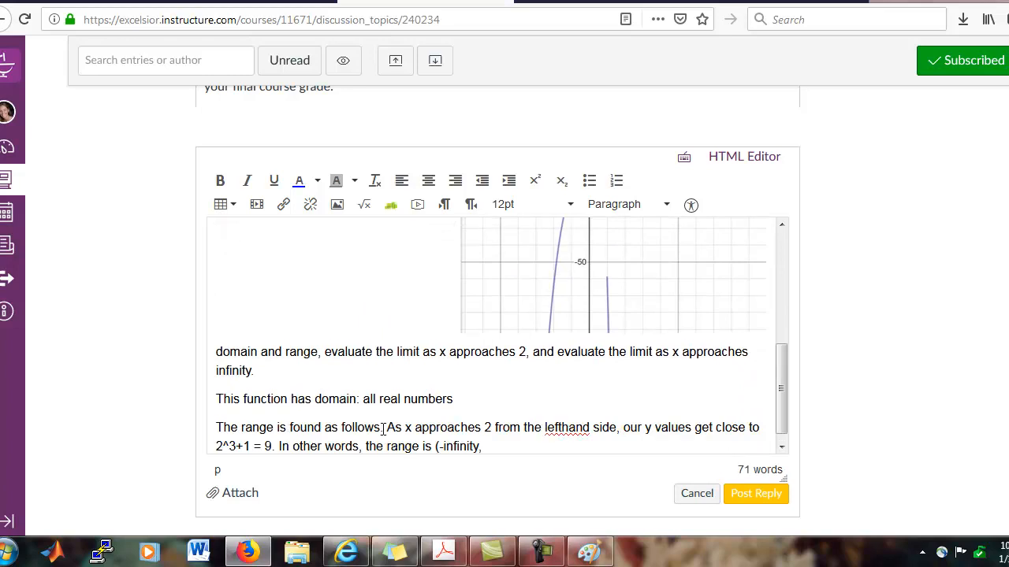
type("9).")
- Replace the plain-text interval "(-infinity, 9)" in the range sentence with the formatted equation (−∞,9)
left_click(365, 208)
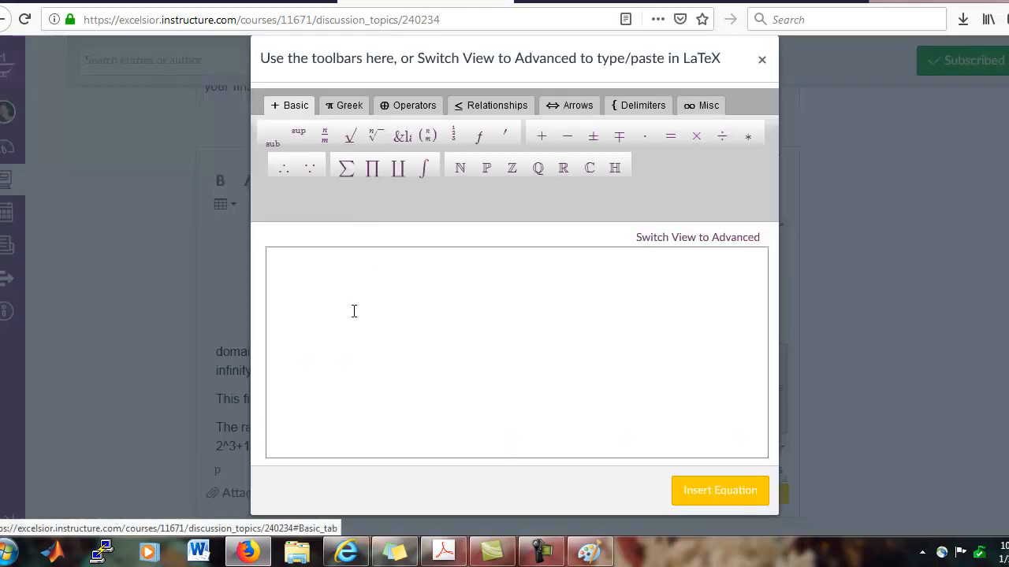
type("(")
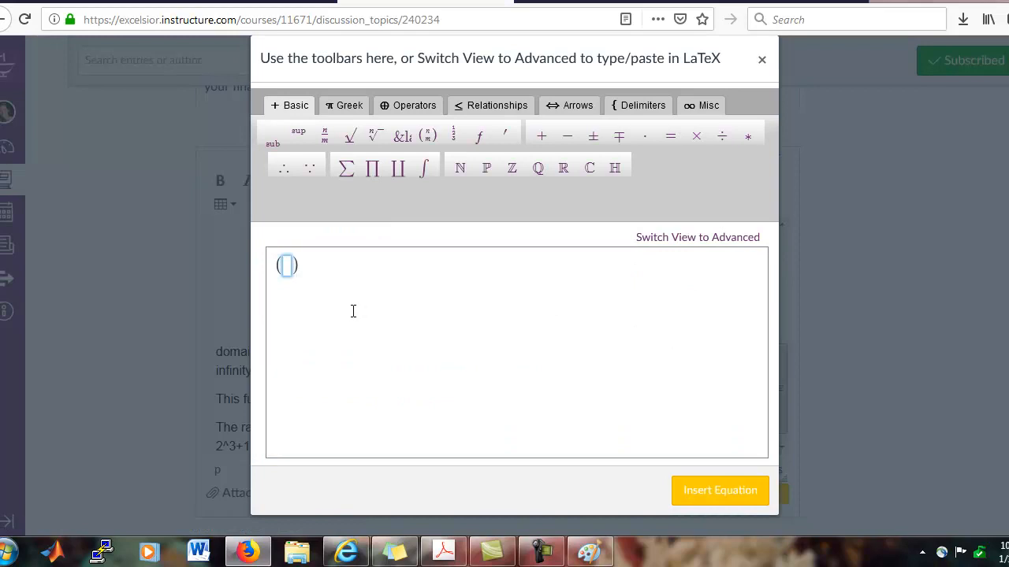
left_click(701, 107)
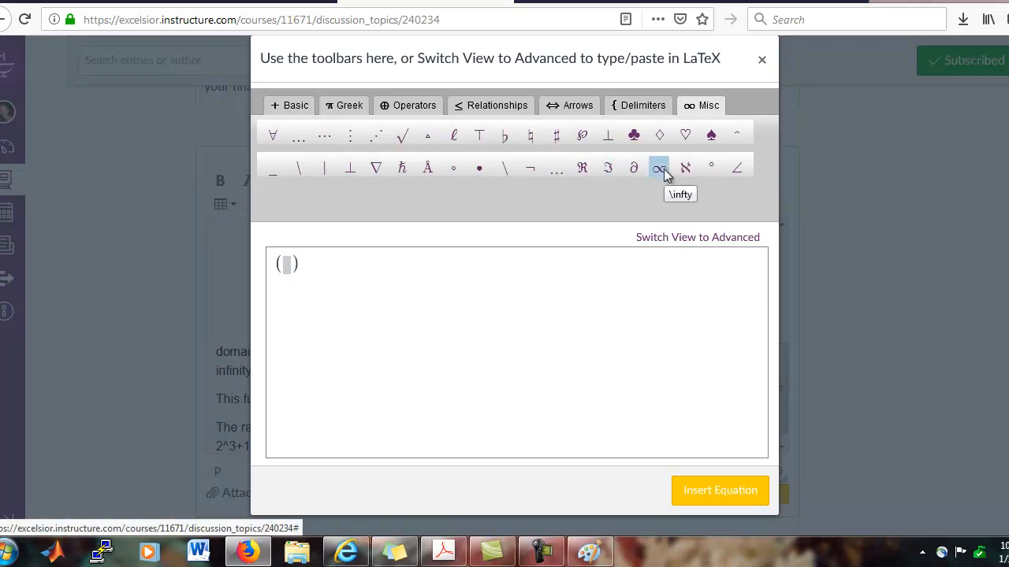
left_click(663, 169)
left_click(285, 267)
type("-")
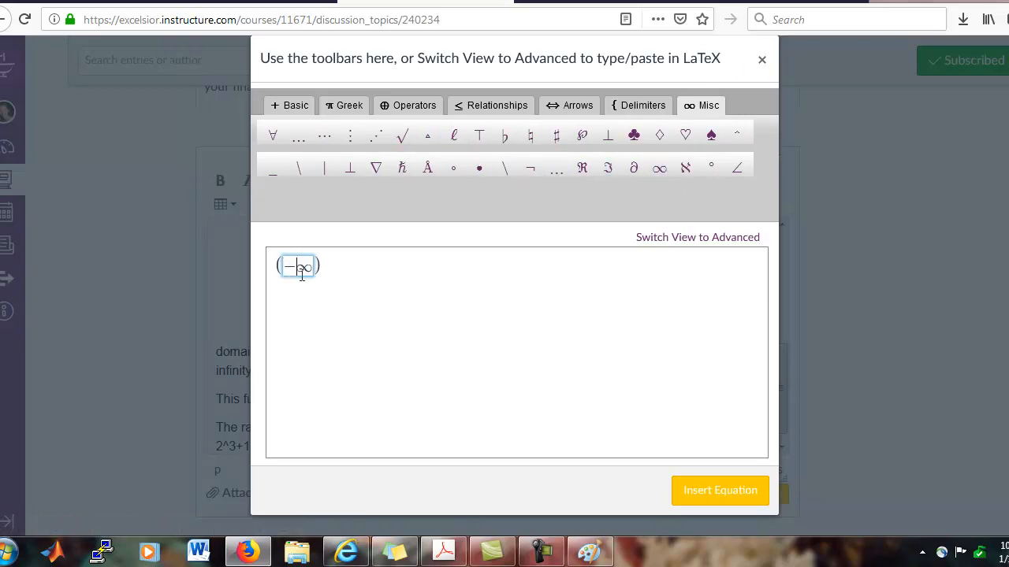
type(",9")
left_click(708, 490)
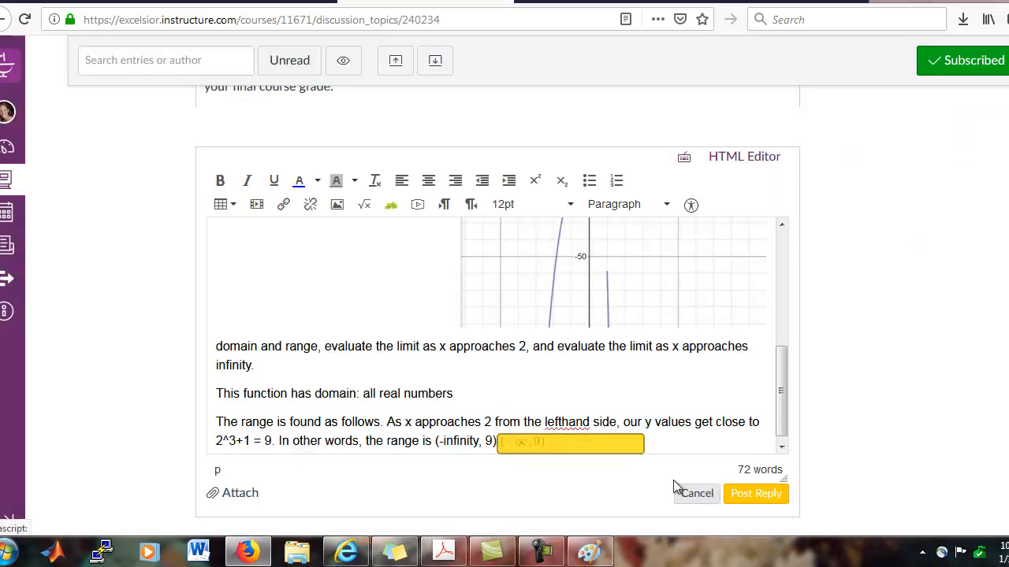
left_click_drag(498, 442, 435, 443)
key("BackSpace")
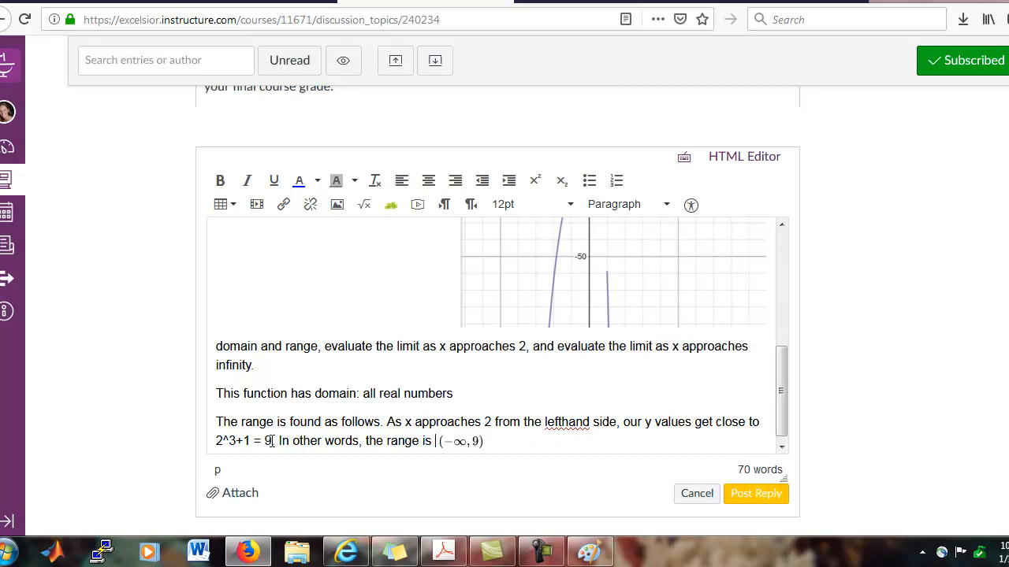
- Replace the plain-text "2^3+1 = 9" in the range paragraph with a formatted equation using a superscript exponent
left_click_drag(272, 441, 205, 443)
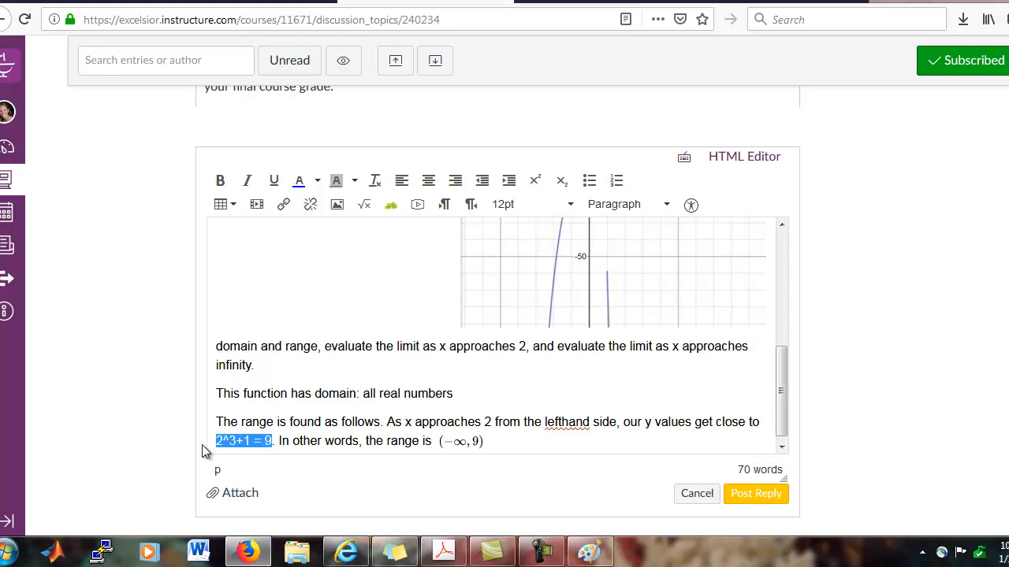
key("BackSpace")
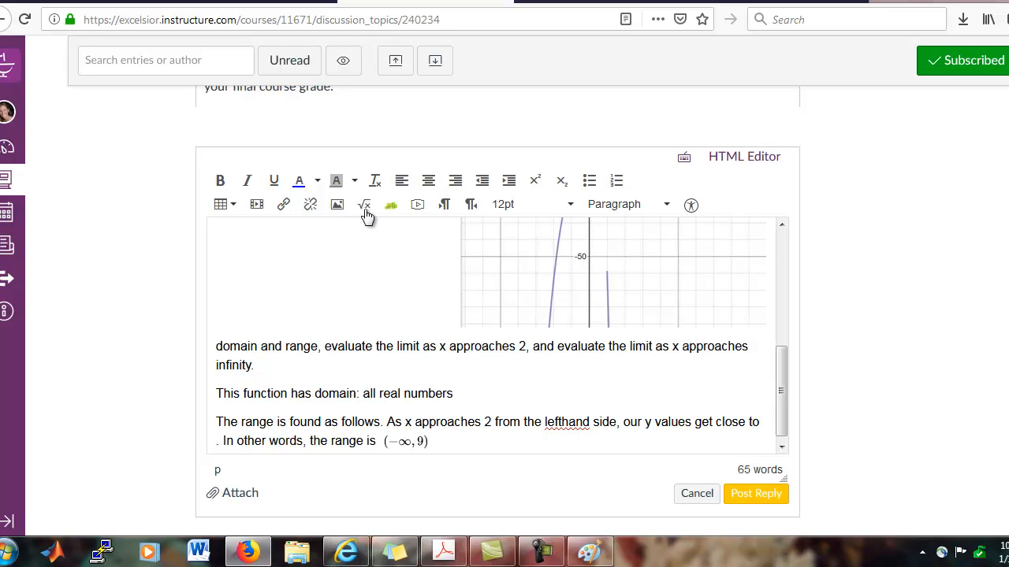
left_click(371, 203)
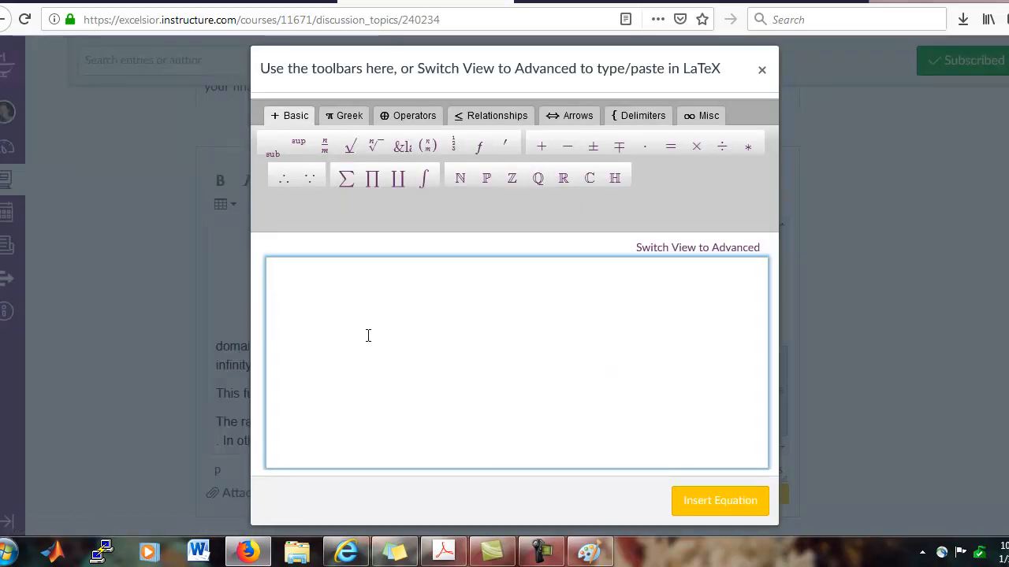
type("2^3")
key("Right")
type("+1=0")
key("BackSpace")
type("9")
left_click(731, 500)
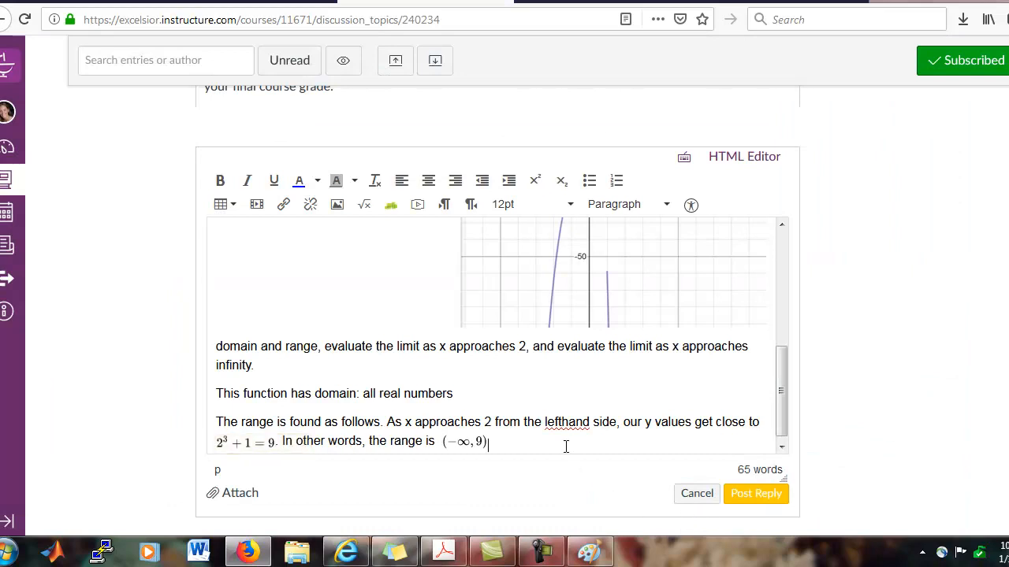
- Add a closing line after the range paragraph beginning "There's more to answer...but this gives you an idea of"
key("Return")
type("There's more to answer...but this gives you an idea of")
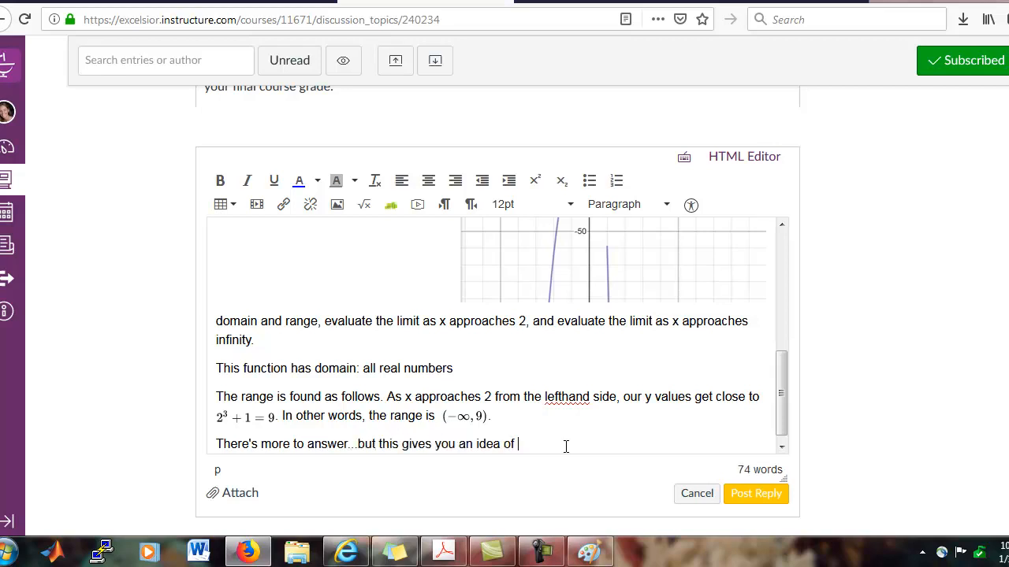